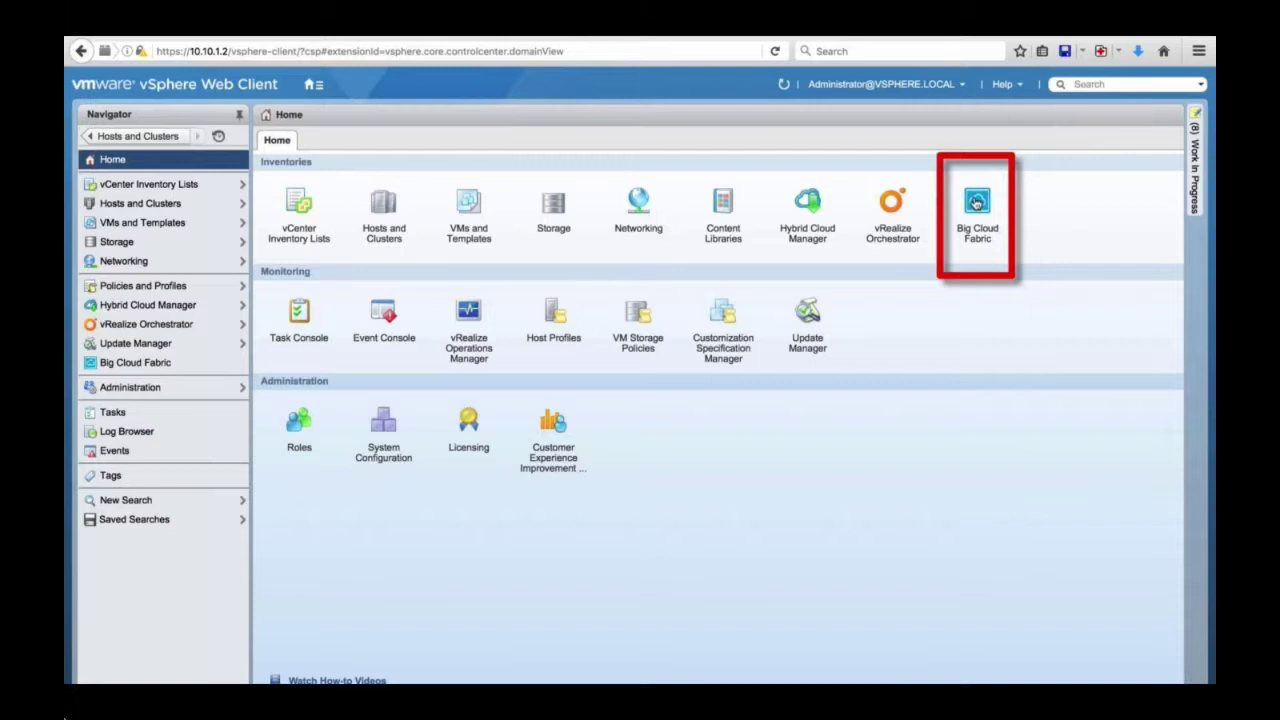
- Open the Big Cloud Fabric pod 10.10.1.103, view its overview, and display the details of tenant bcf-vcenter-1
click(977, 203)
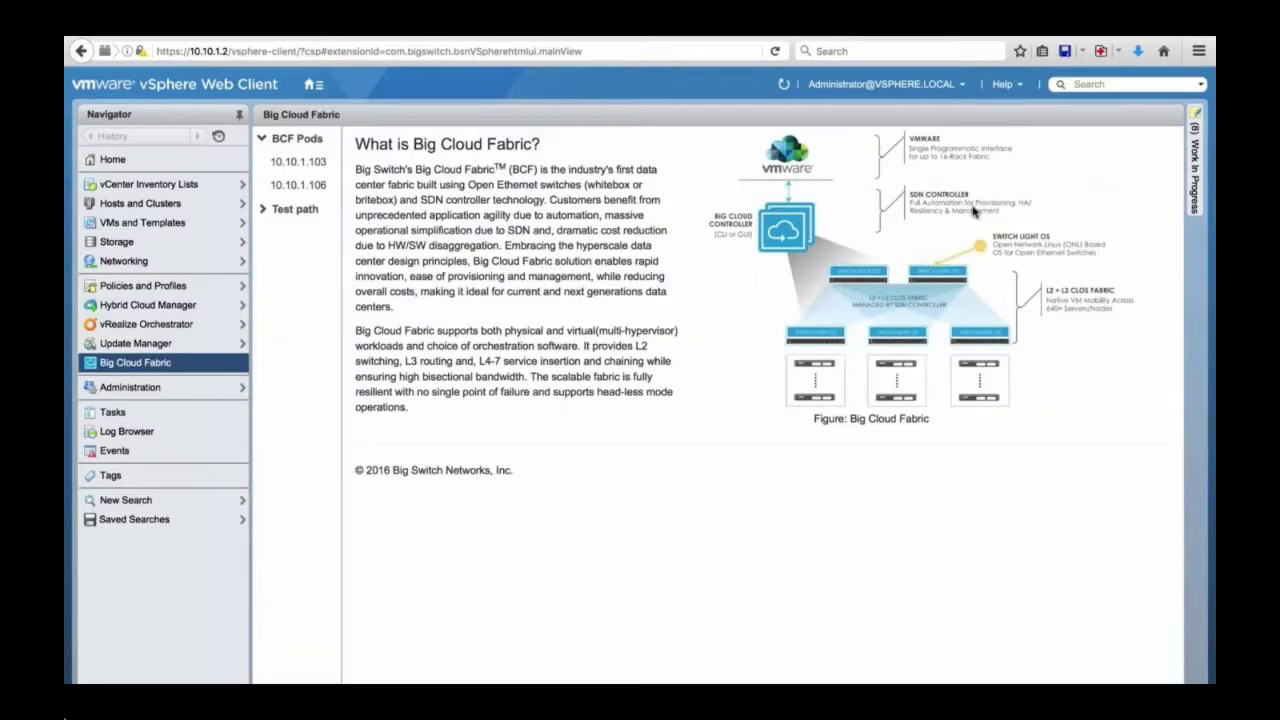
click(298, 167)
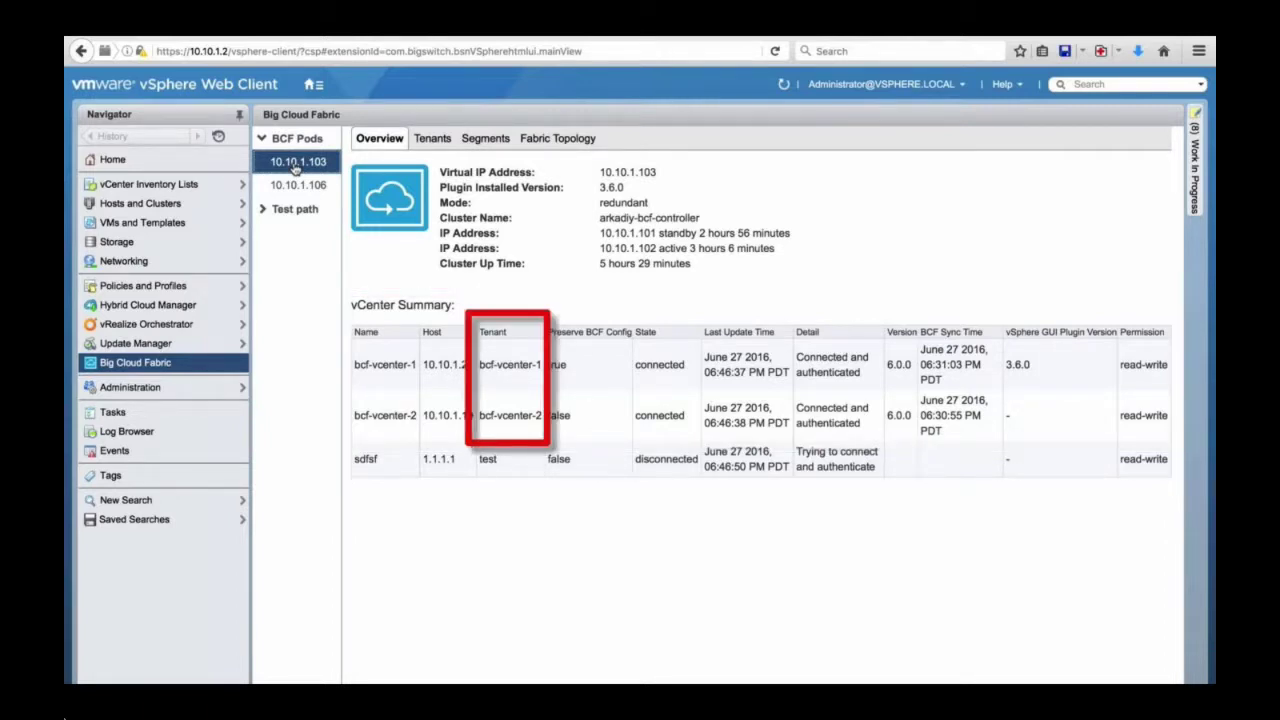
click(445, 136)
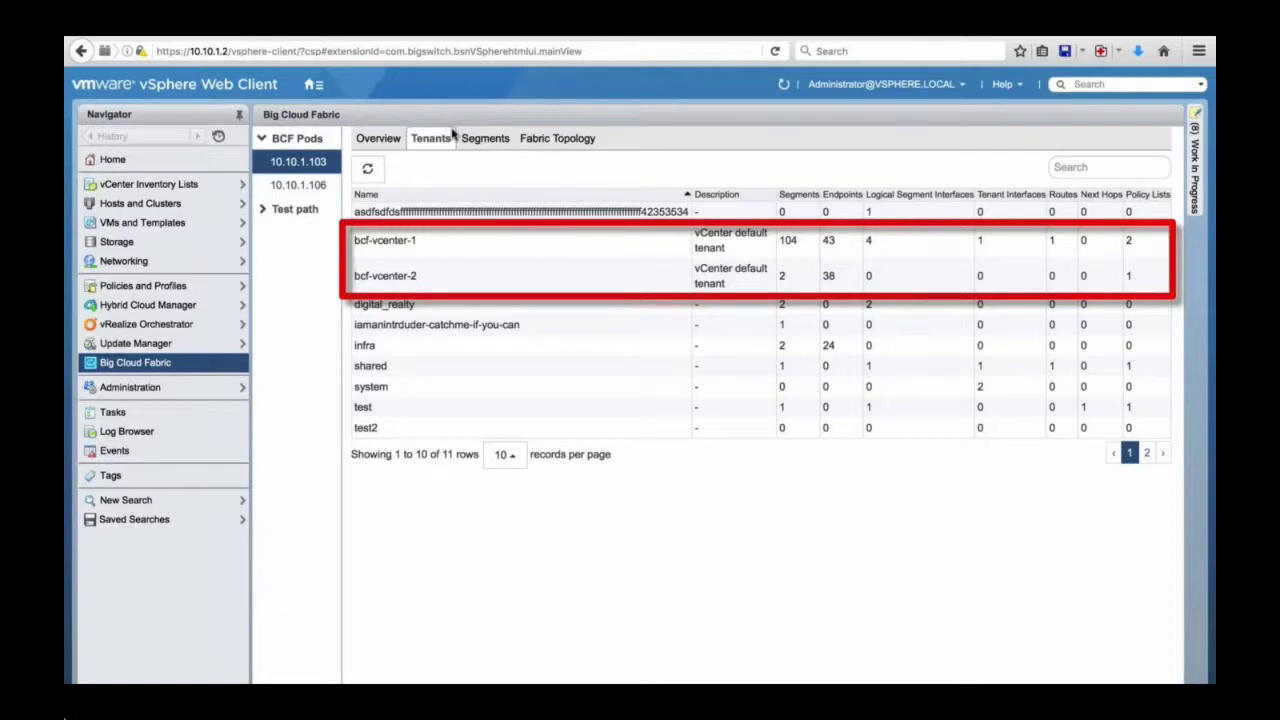
double_click(450, 243)
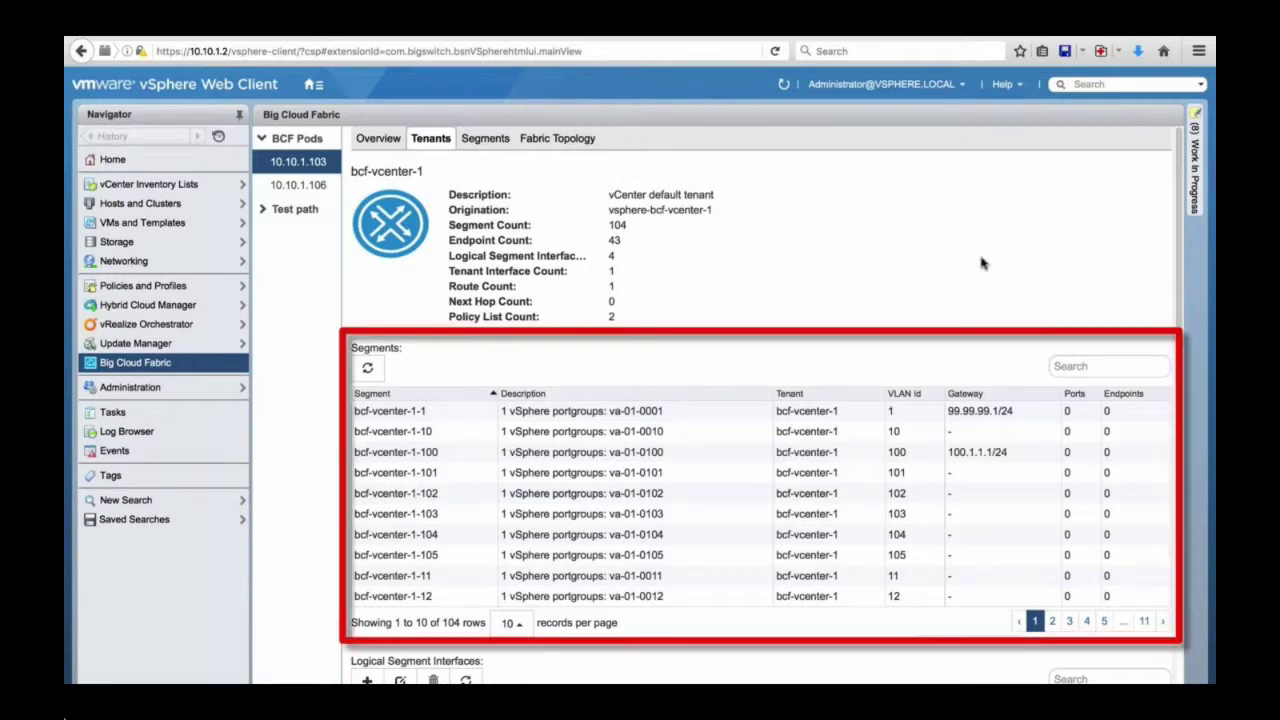
- Add a public logical segment interface for segment bcf-vcenter-1-19 with gateway 19.1.1.1/24 and shutdown set to False
scroll(981, 263, down, 6)
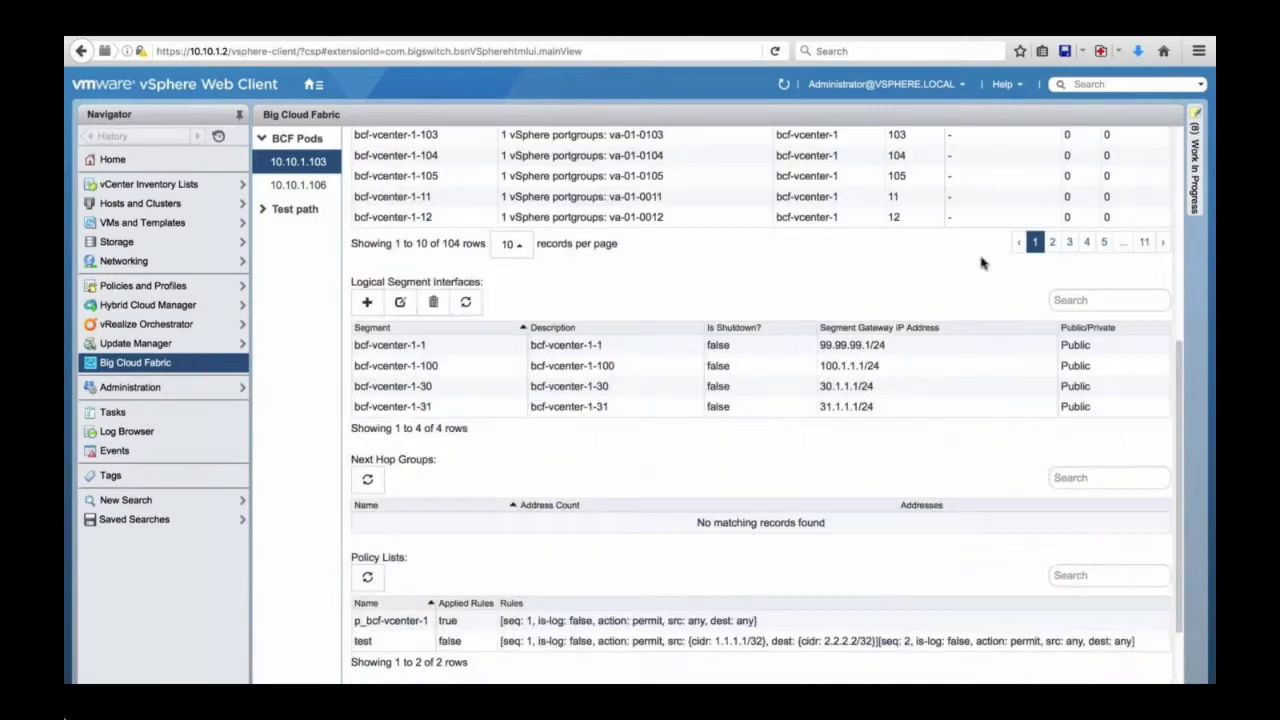
click(368, 303)
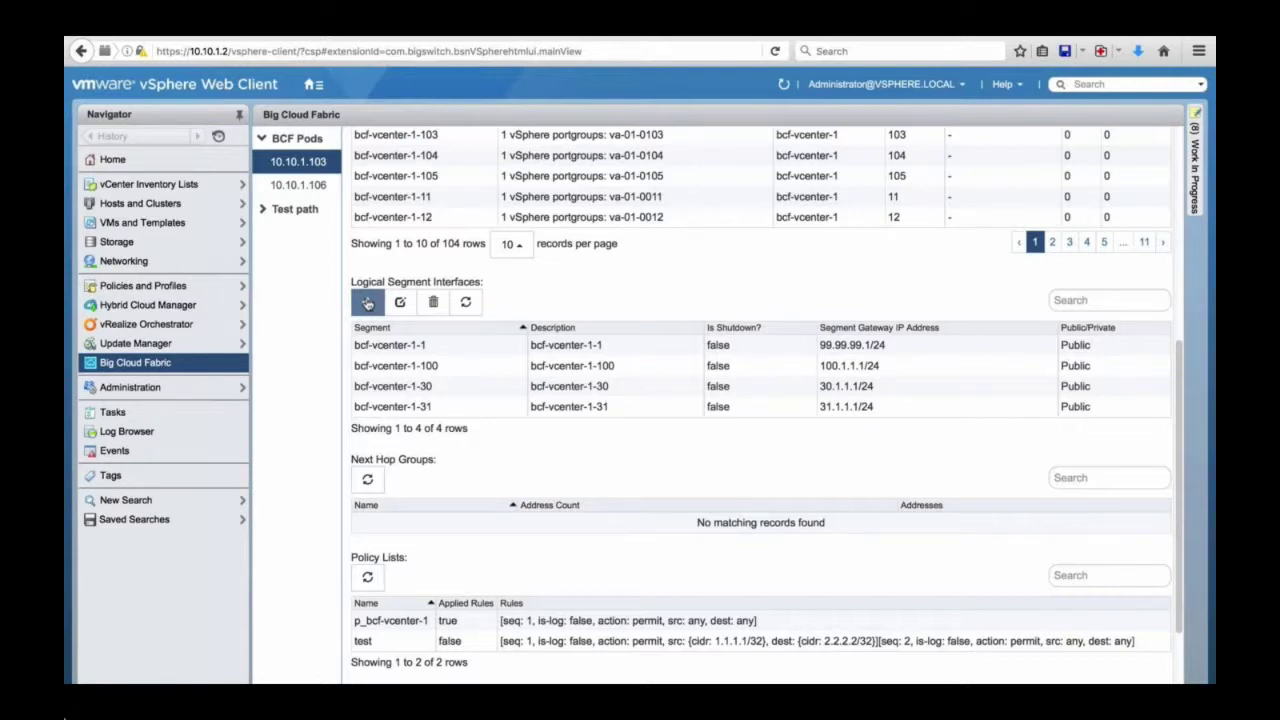
click(368, 303)
click(849, 242)
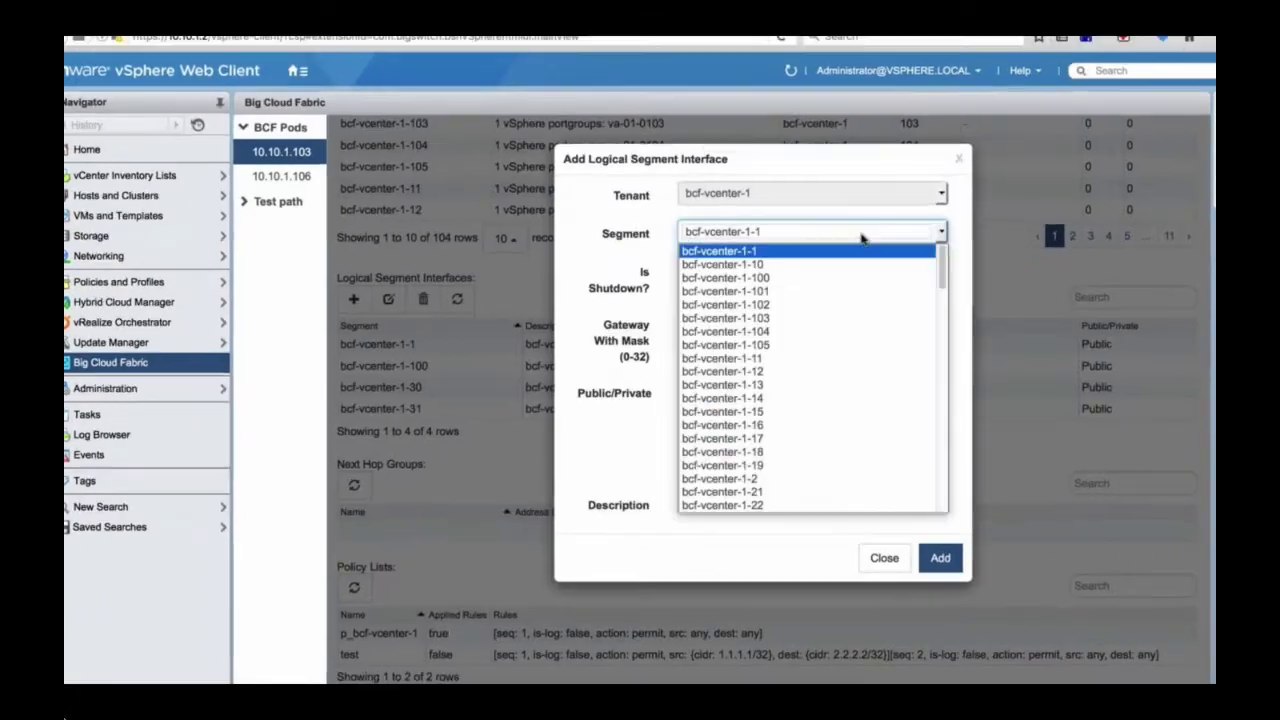
click(800, 545)
click(924, 304)
text(19.1.1.1/24)
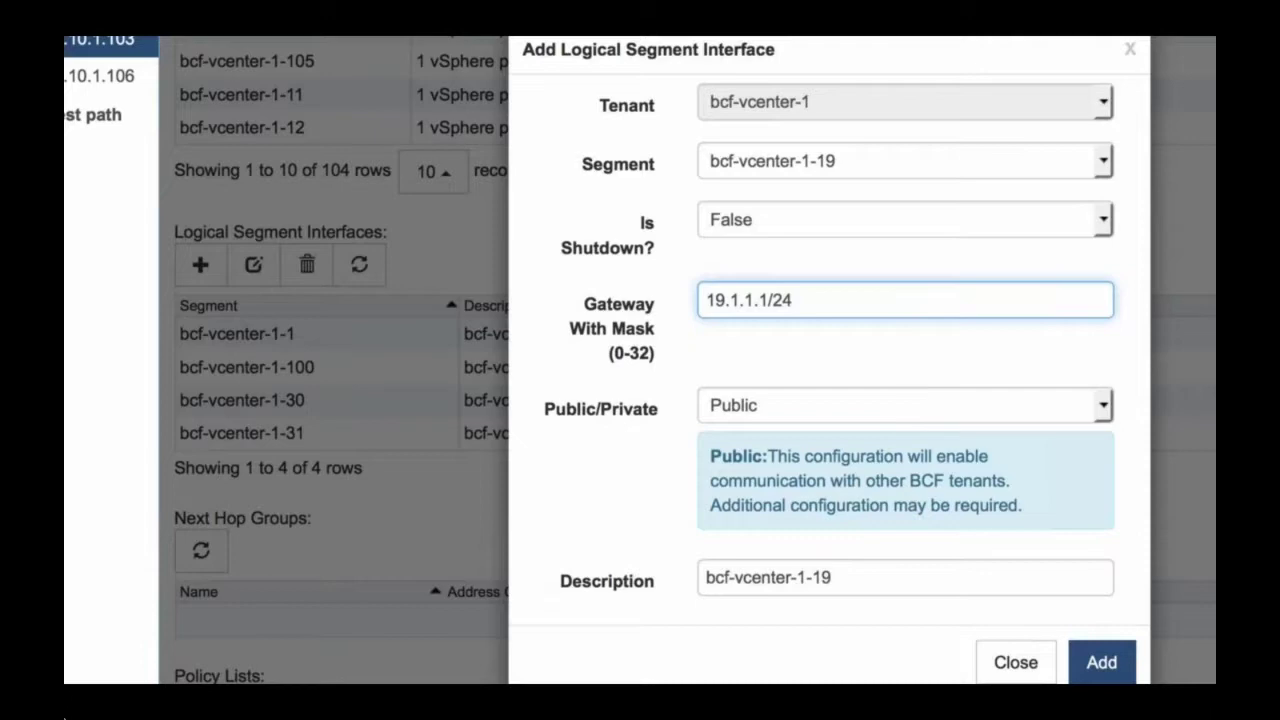
click(1100, 662)
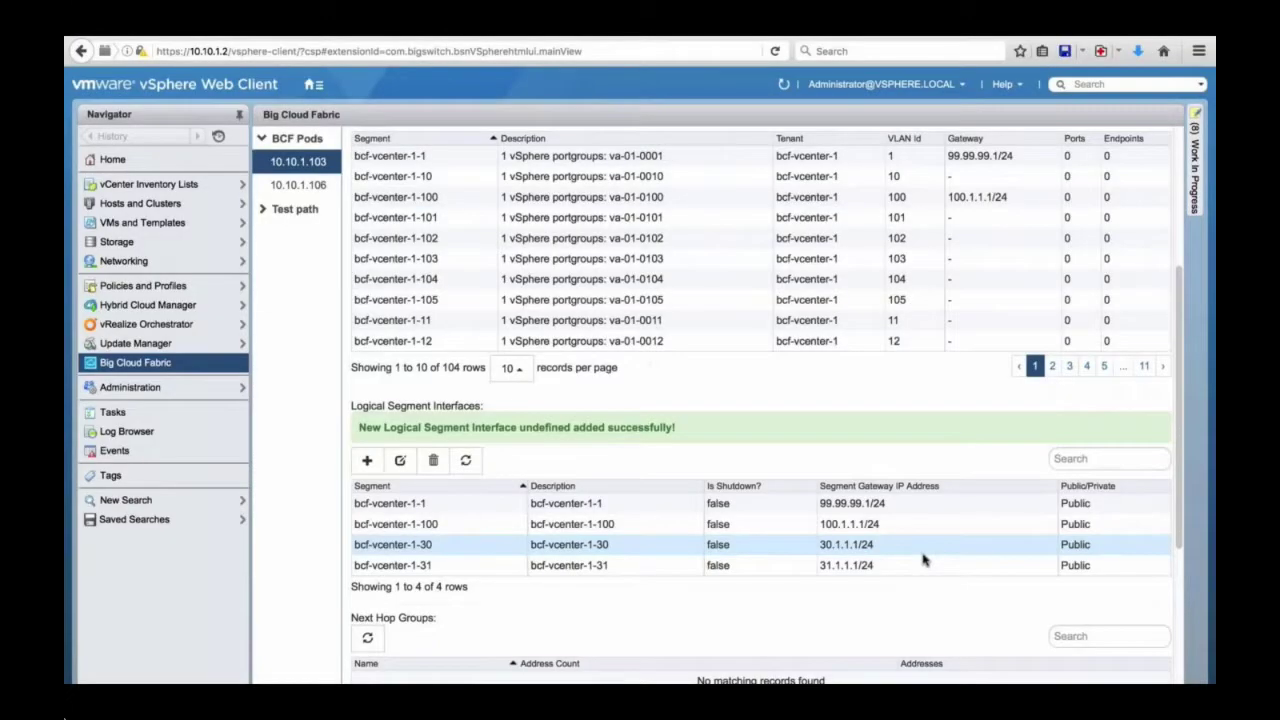
- Search the pod's segments for "compute"
scroll(924, 560, up, 5)
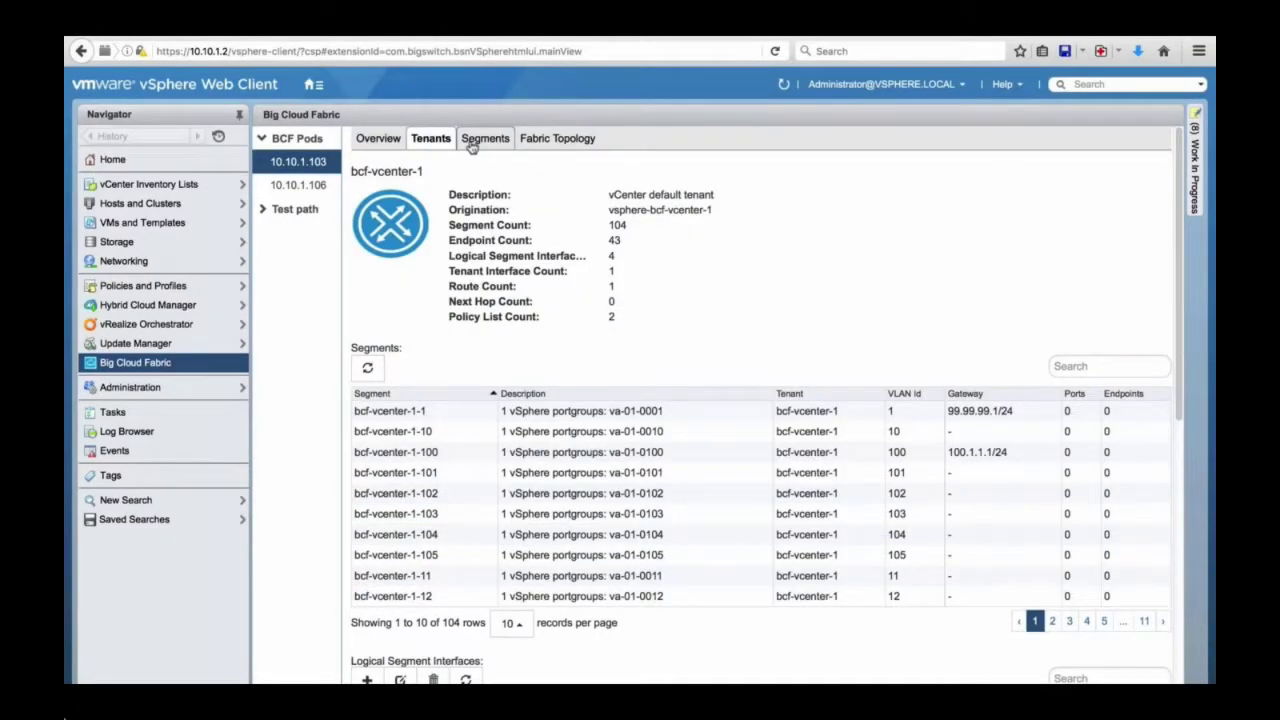
click(484, 138)
click(1108, 167)
text(compute)
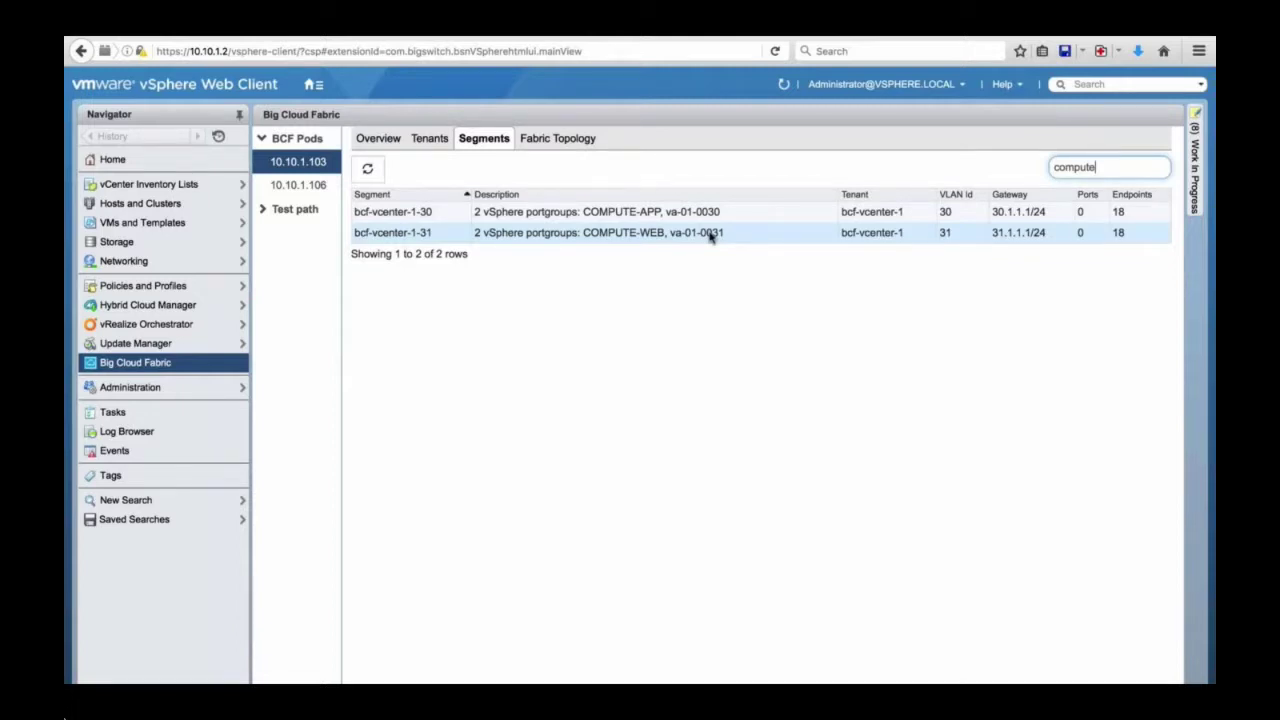
- Show the details of segment bcf-vcenter-1-31 and filter its endpoints by "ubunt"
double_click(673, 236)
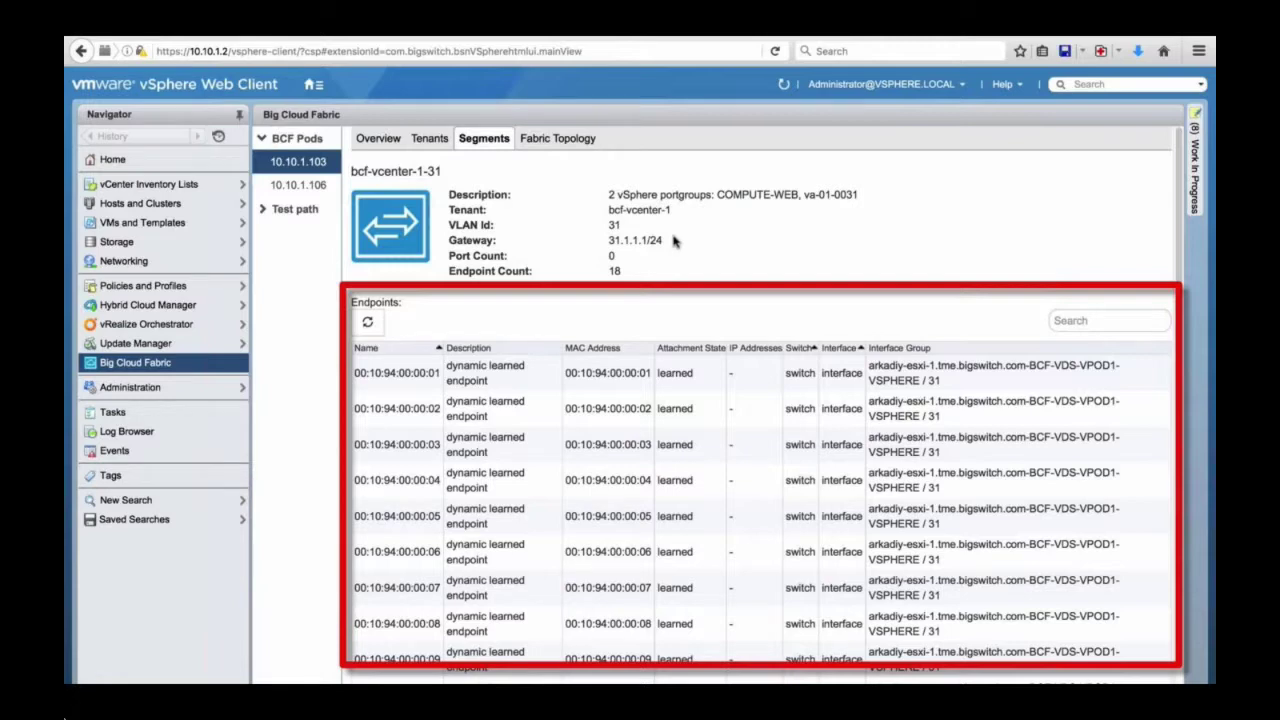
click(1112, 320)
text(ubunt)
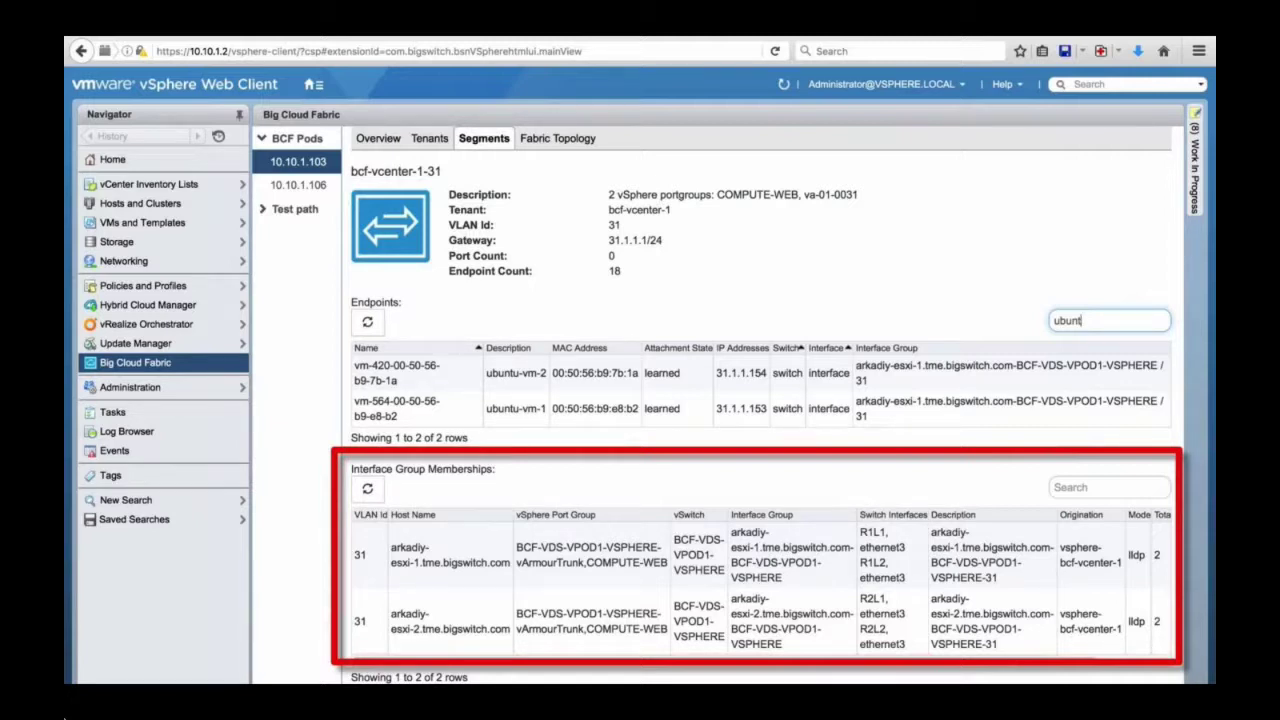
- View the fabric topology diagram of virtual switch BCF-VDS-VPOD1-VSPHERE on the first listed host, and close it
click(569, 141)
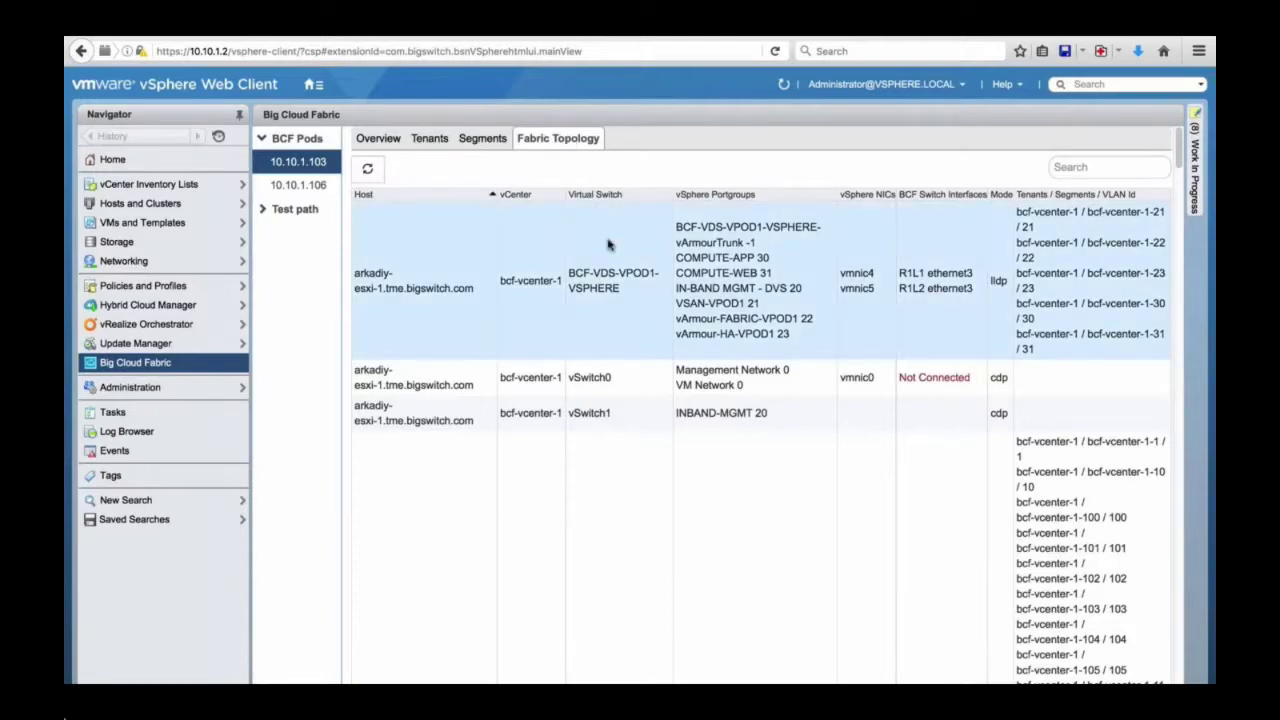
click(613, 258)
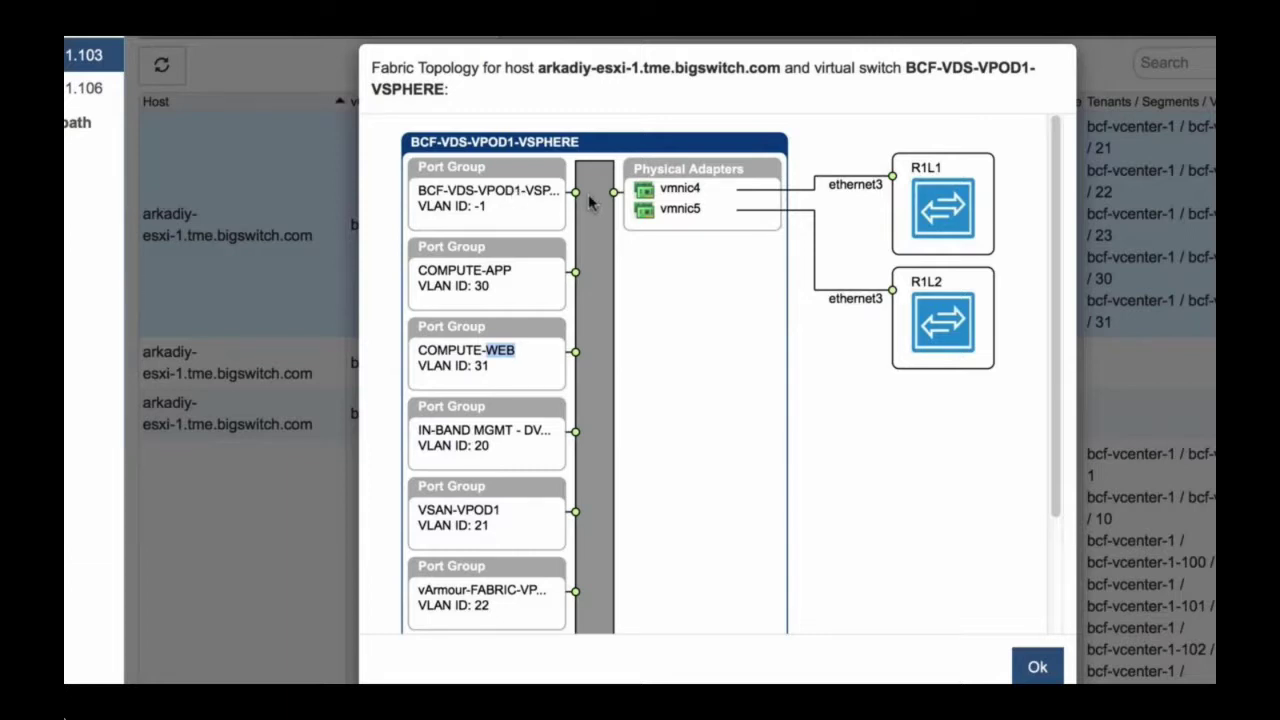
click(1030, 664)
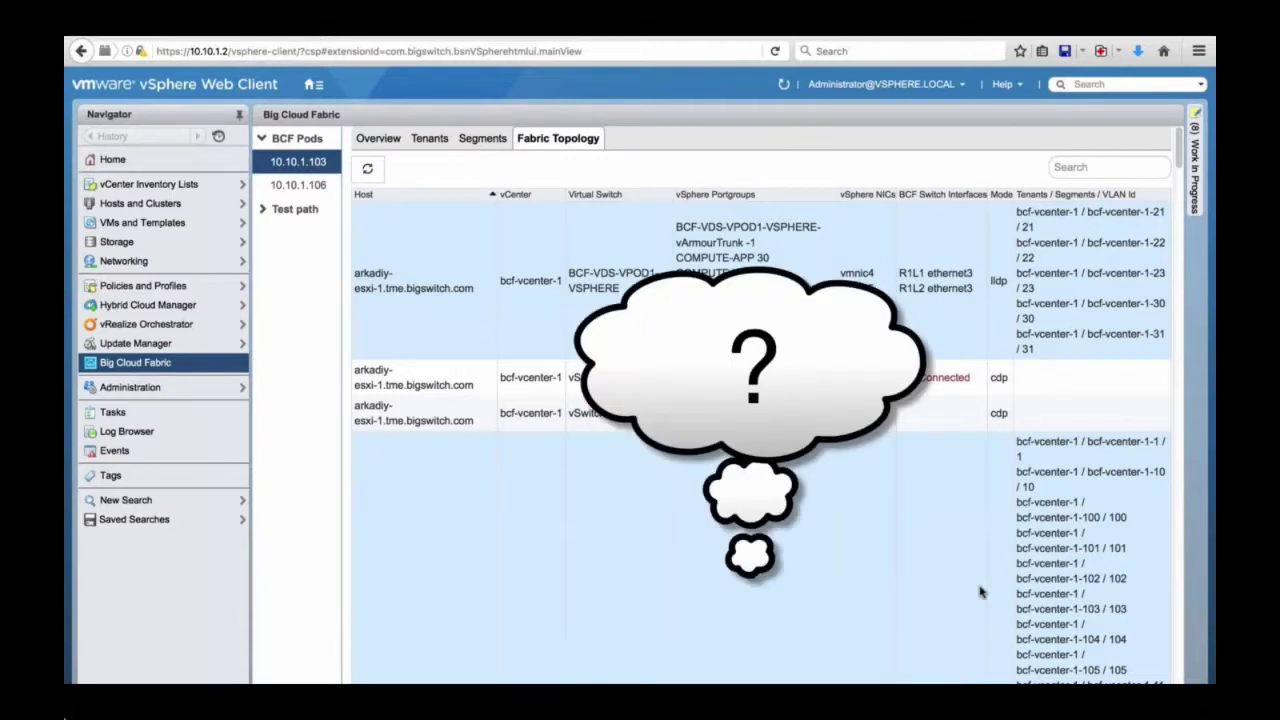
- Start a new test path named mytest on BCF controller 10.10.1.103
click(294, 210)
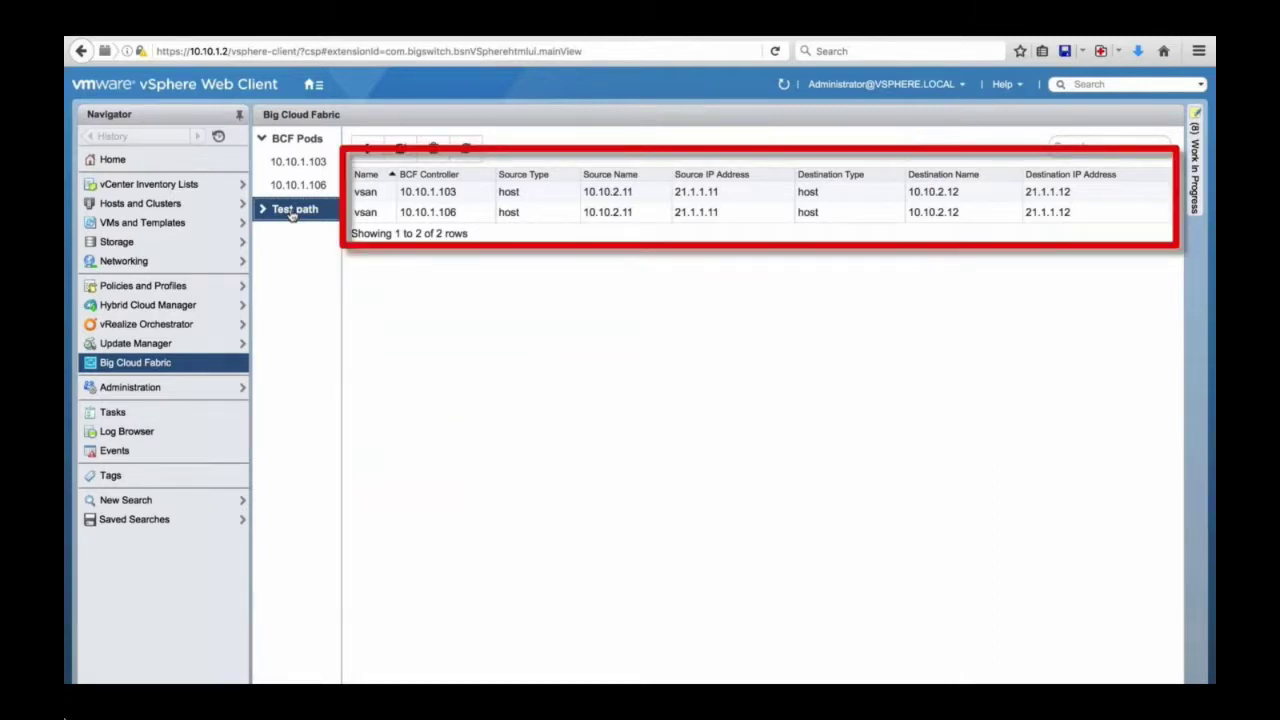
click(318, 184)
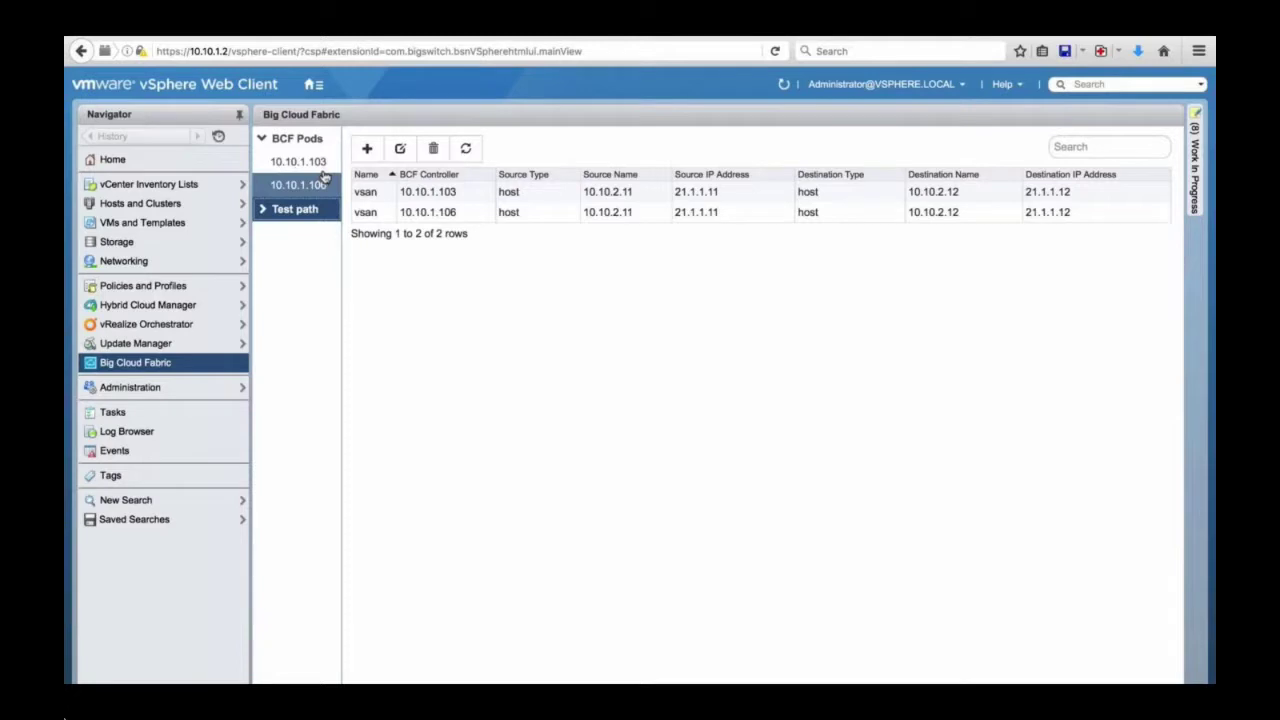
click(366, 149)
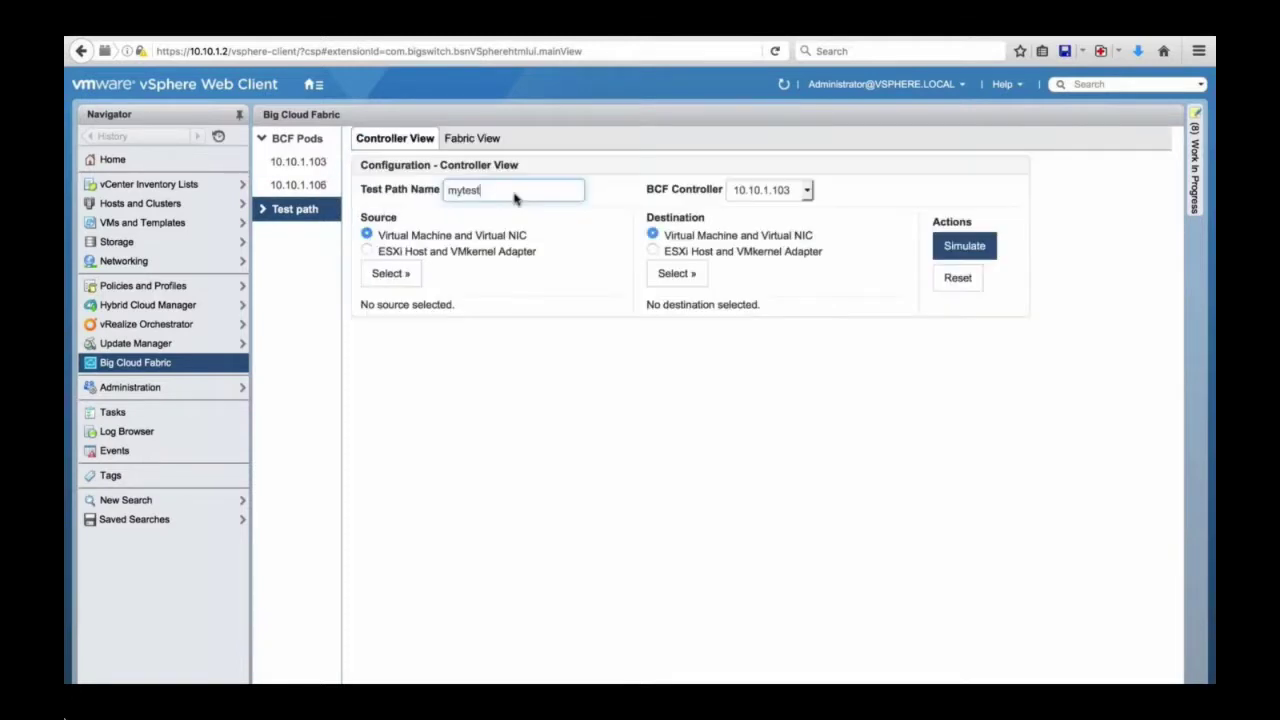
- Choose centos-vm-1 with its Network Adaptor 1 as the test path source, filtering the virtual machines by "30.1.1."
click(380, 275)
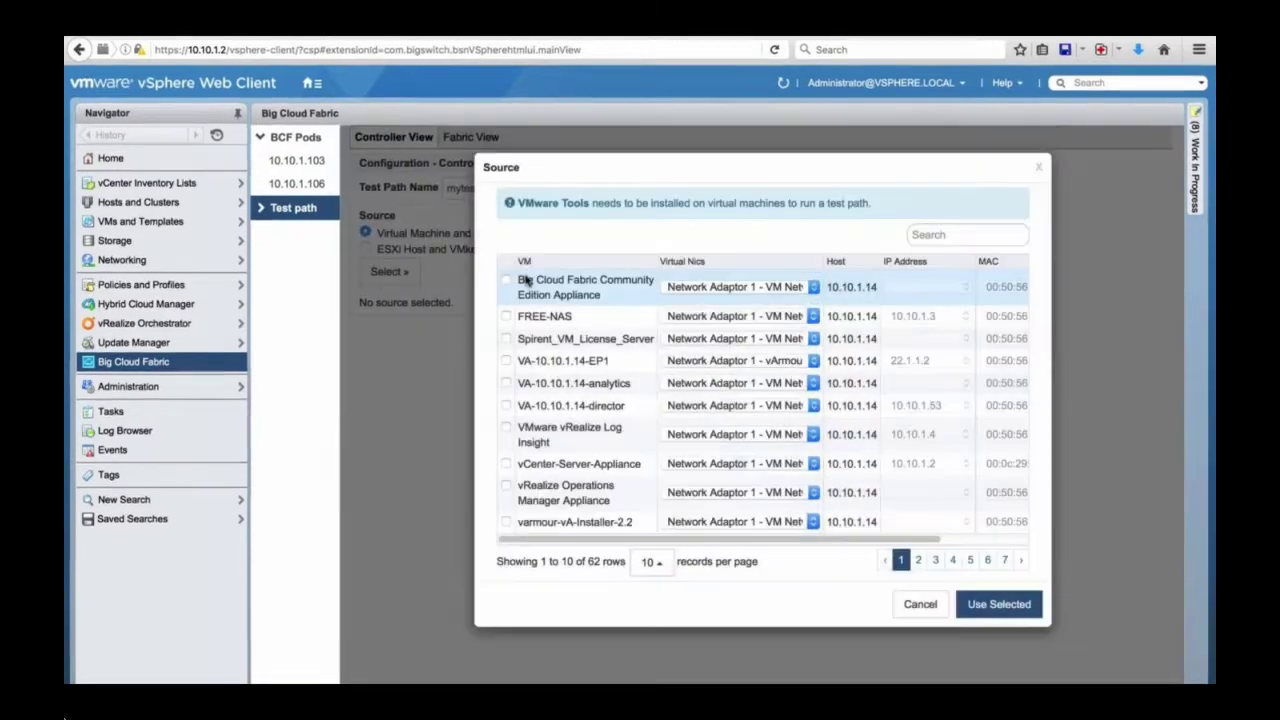
click(965, 184)
text(30.1.1.)
click(690, 203)
click(688, 222)
click(388, 203)
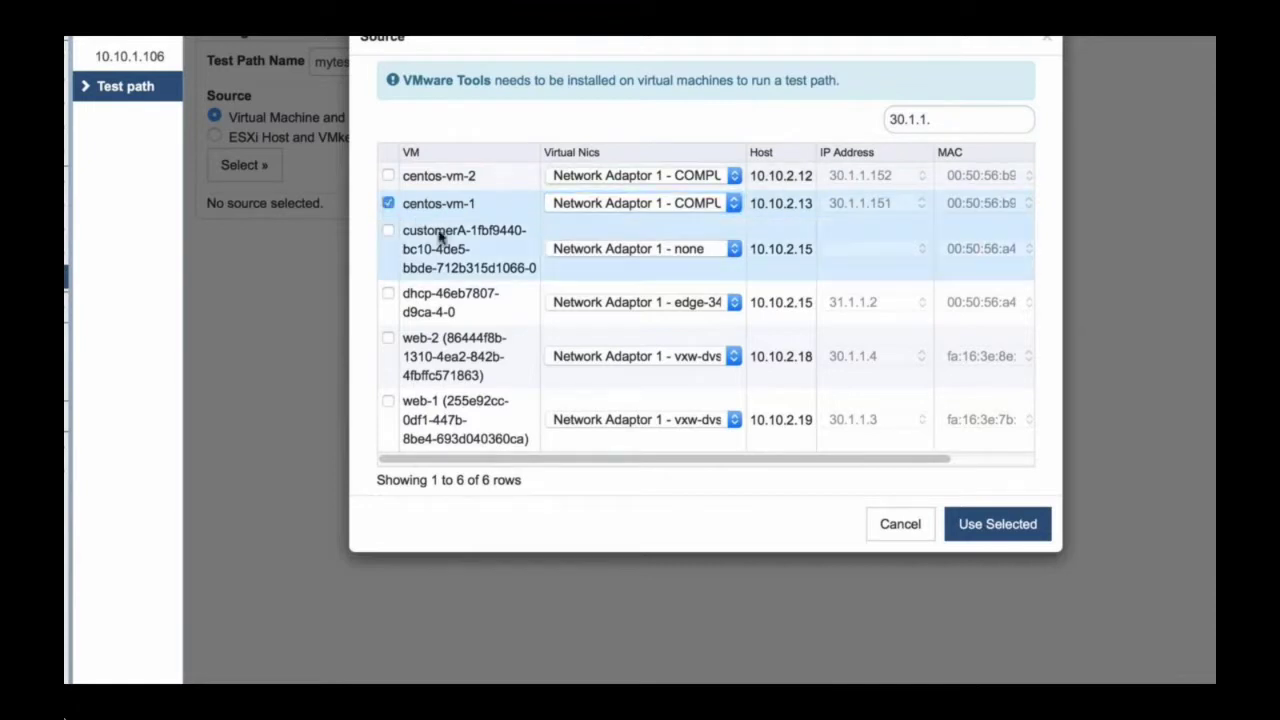
click(998, 524)
- Choose ubuntu-vm-1 with its Network Adaptor 1 as the test path destination, filtering the virtual machines by "ubu"
click(578, 168)
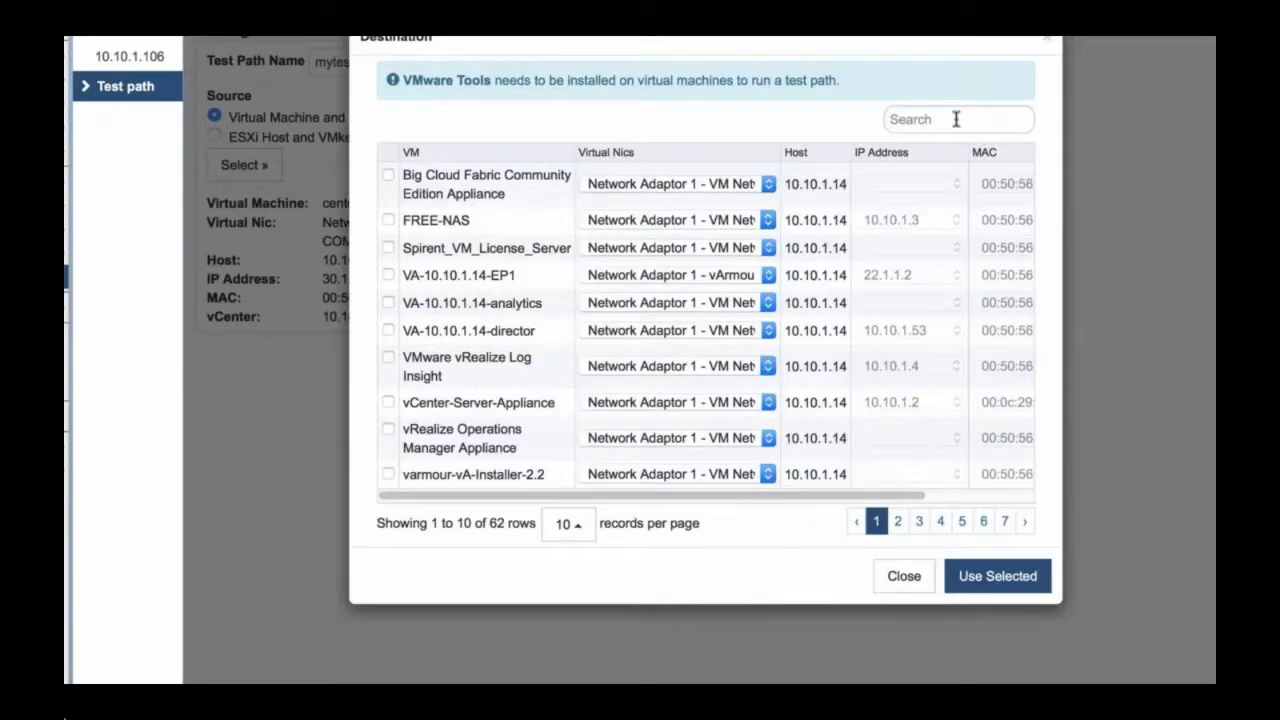
click(956, 119)
text(ubu)
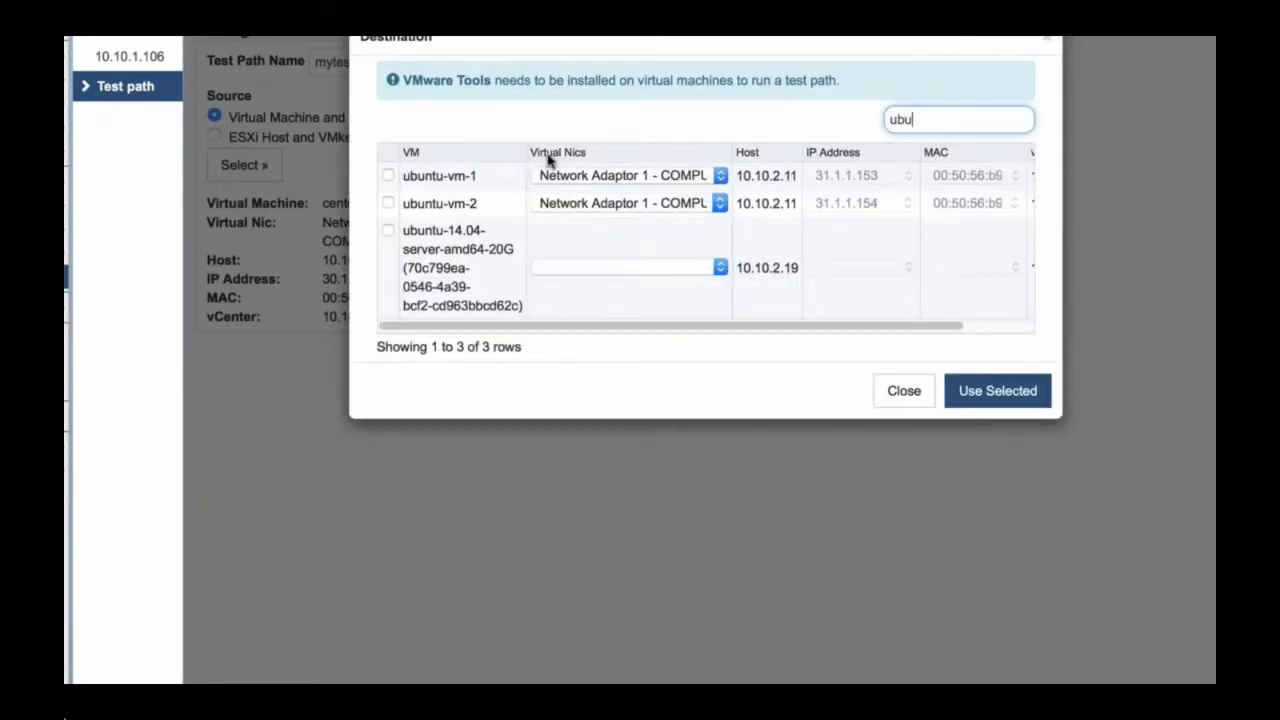
click(389, 175)
click(644, 177)
click(644, 177)
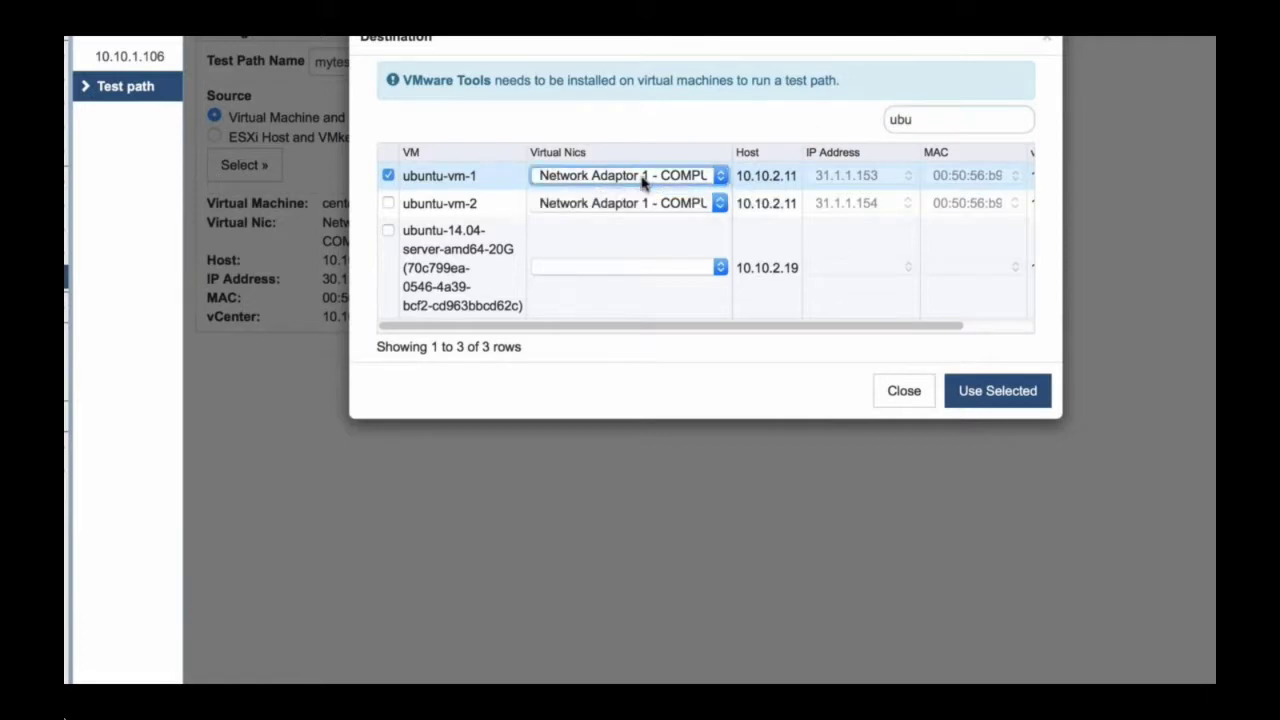
click(1035, 393)
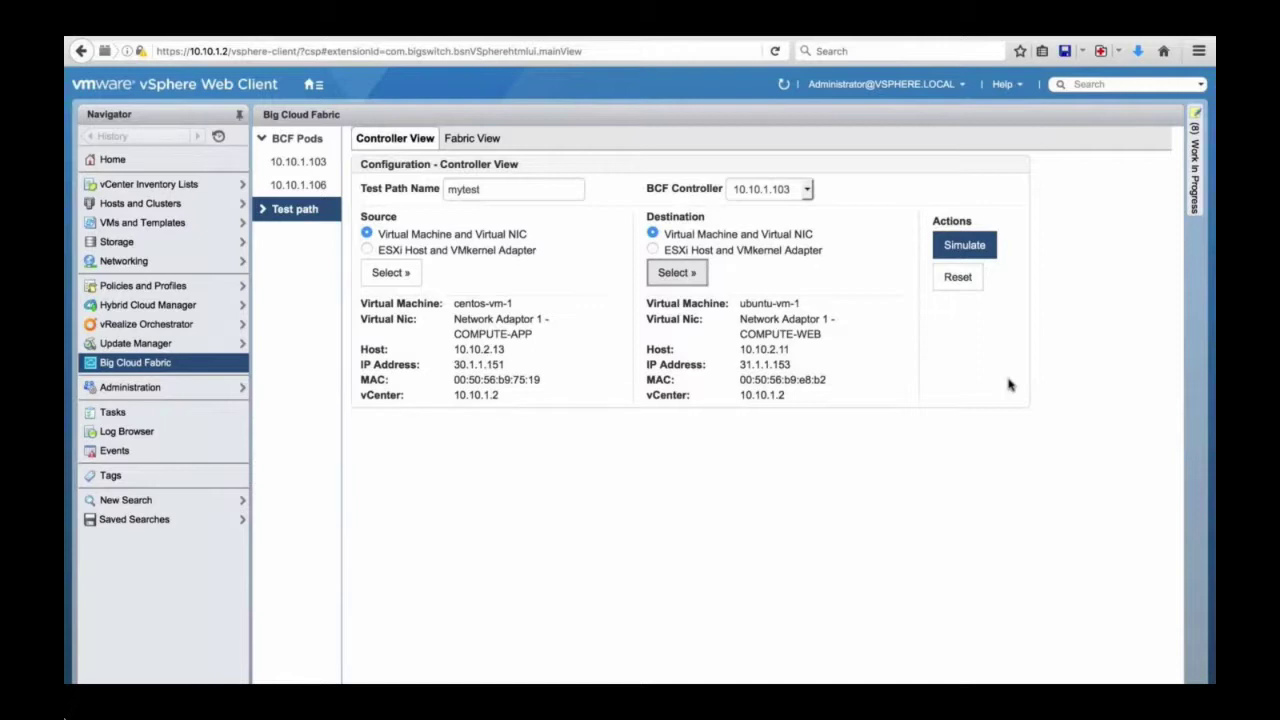
- Simulate the mytest path and run its fabric test with a 30-second timeout, pinging 31.1.1.153 from the source VM's remote console
click(962, 245)
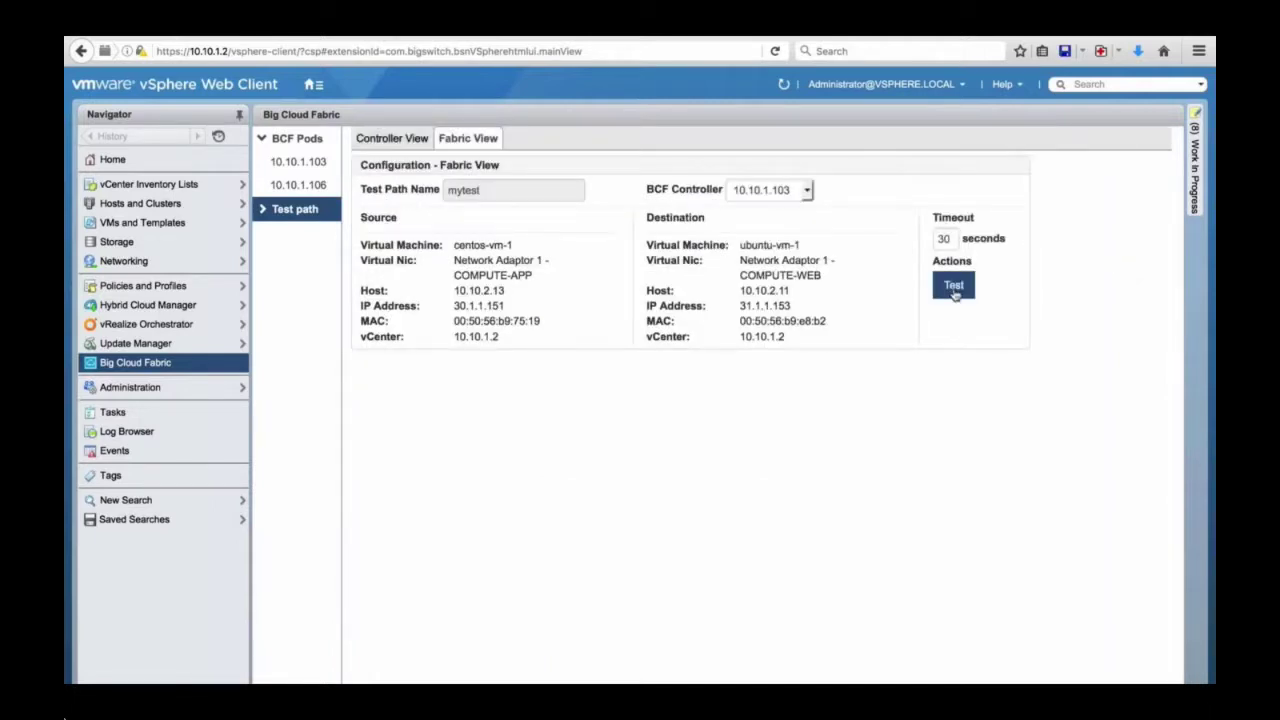
click(954, 288)
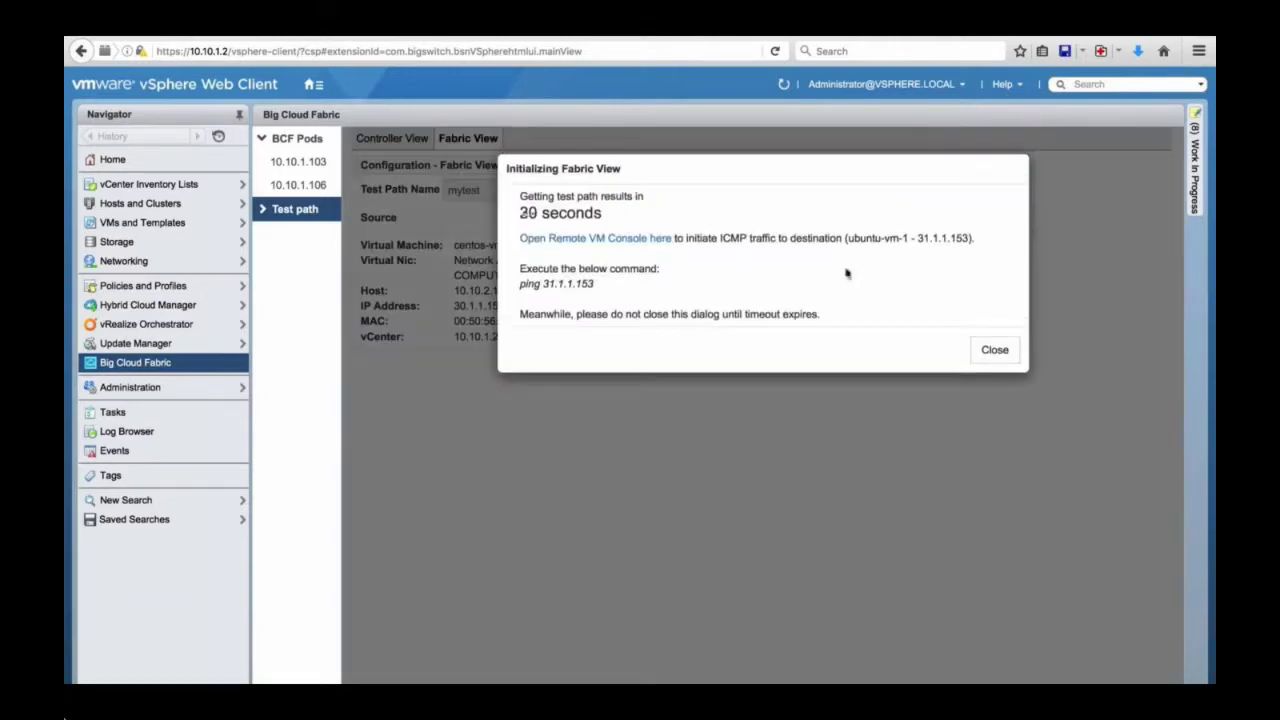
click(663, 243)
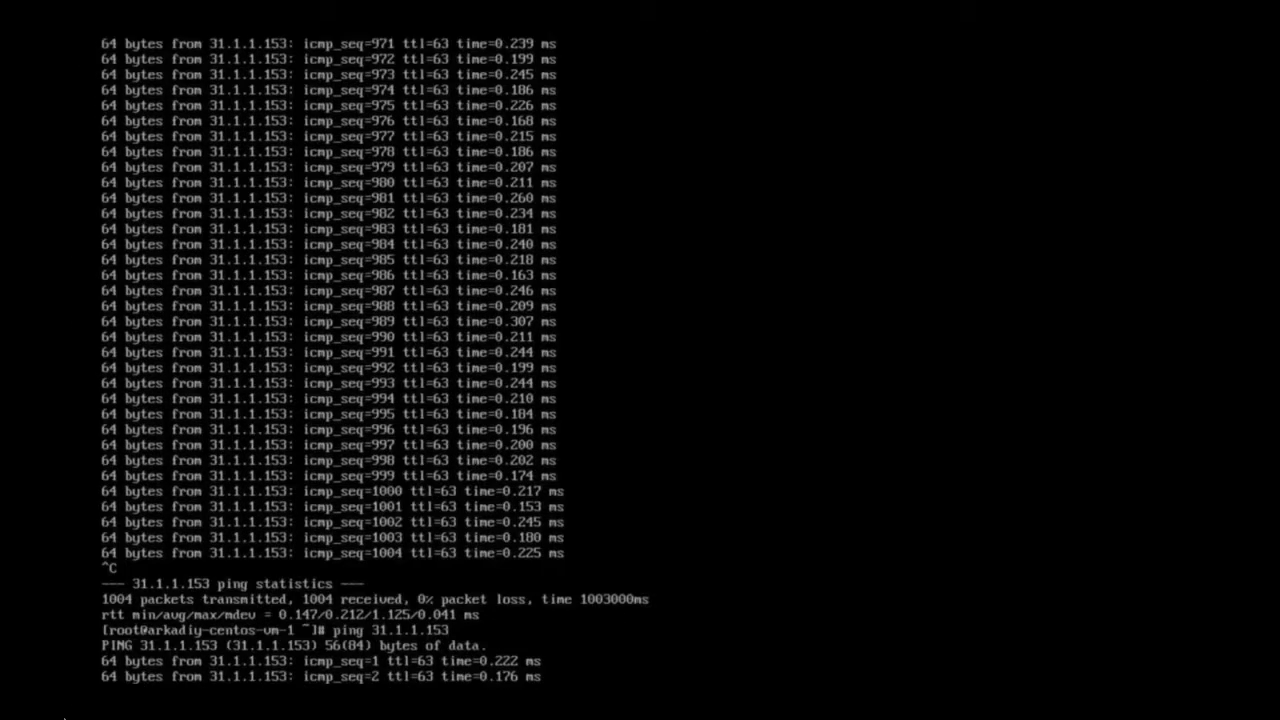
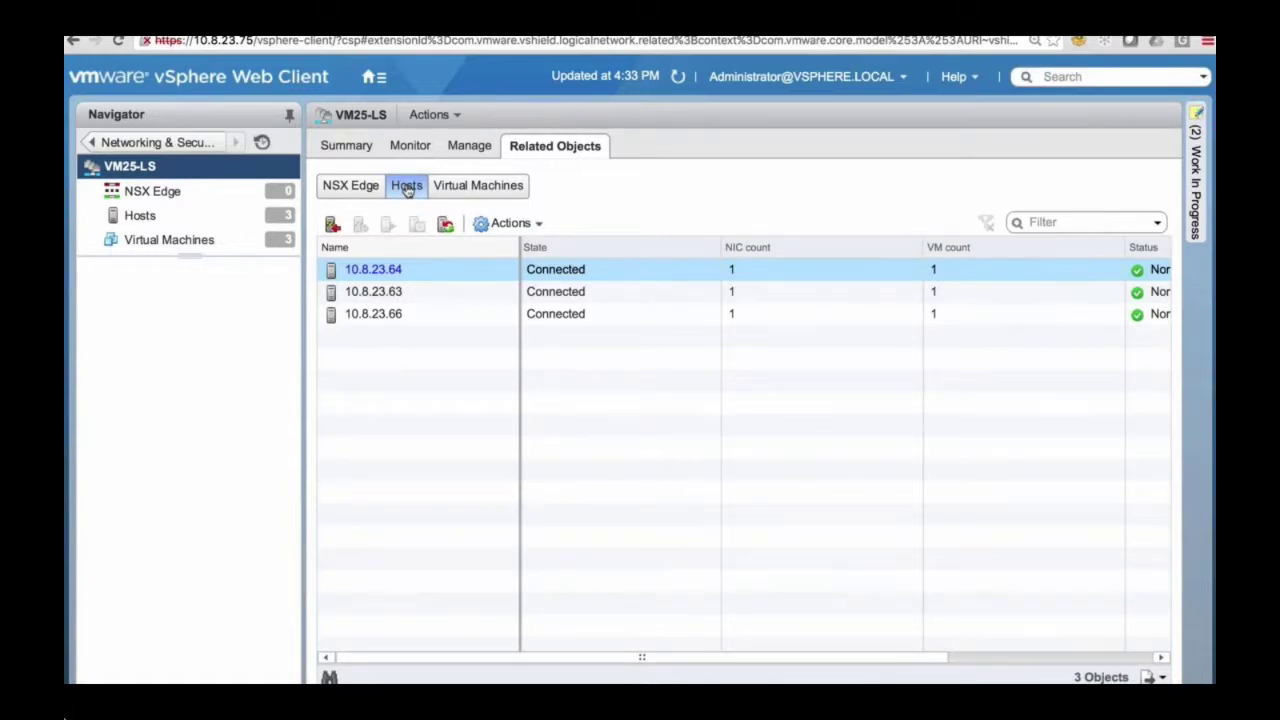
- List the virtual machines related to VM25-LS, and expand the ESXi-63 interface group in the Big Cloud Fabric controller
click(486, 188)
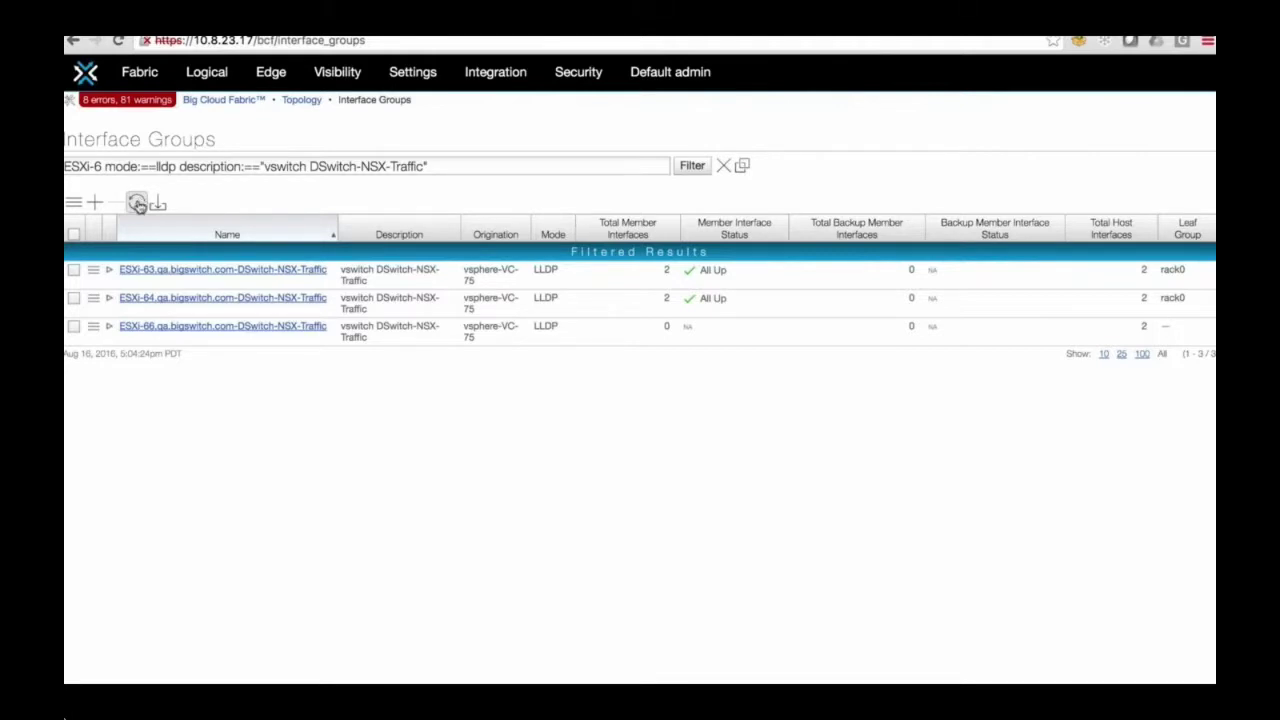
click(109, 270)
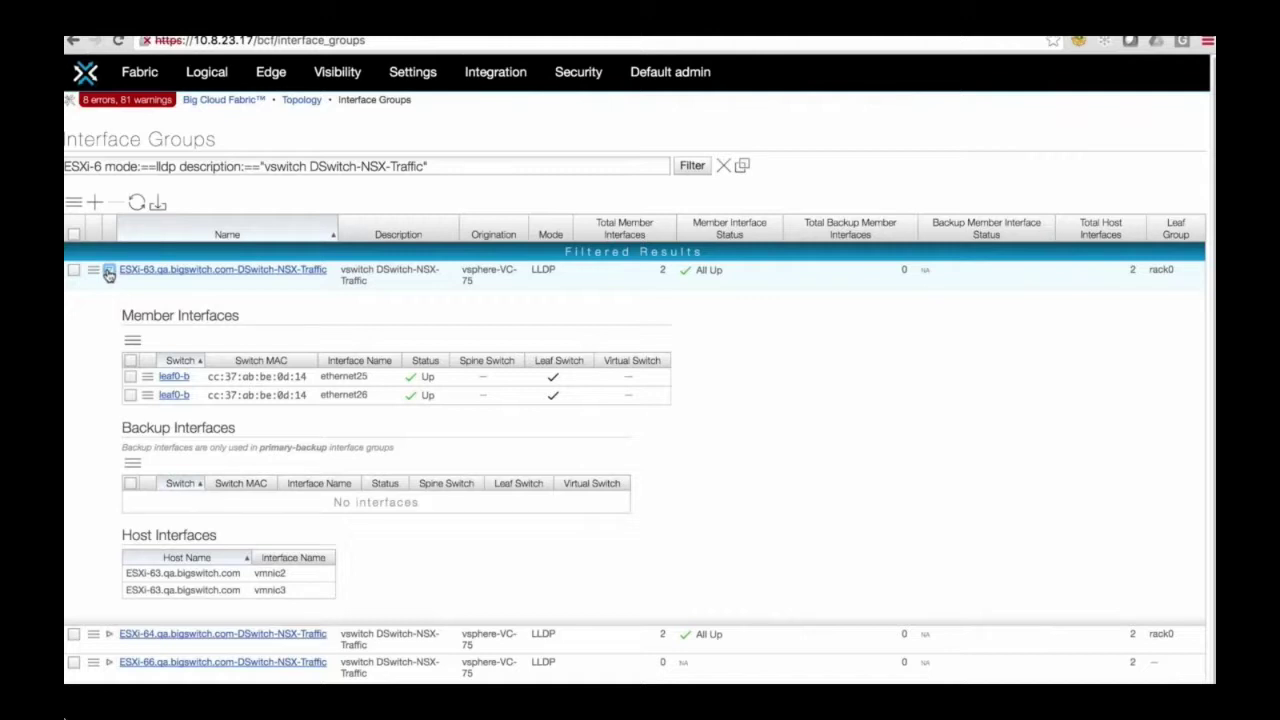
- Open segment Tenant-VC-75-99 from the controller's logical segments and examine its interface group membership and remaining details
mouse_move(206, 72)
click(210, 119)
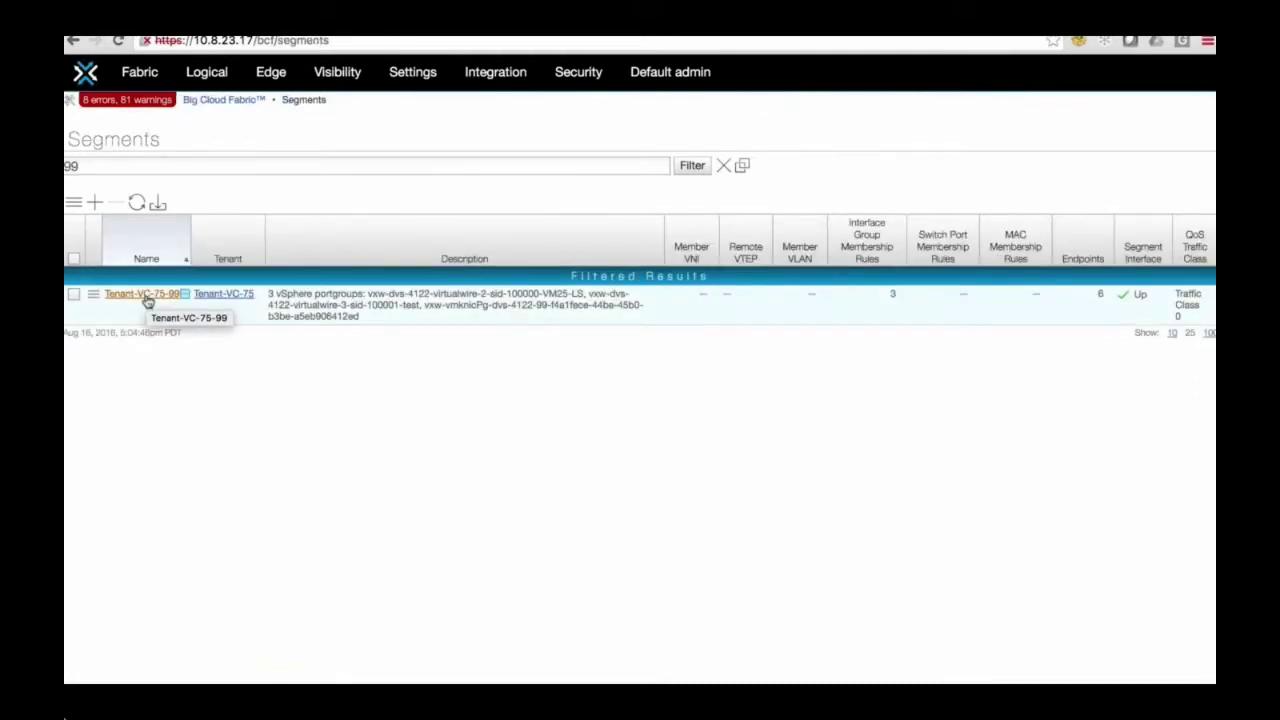
click(146, 298)
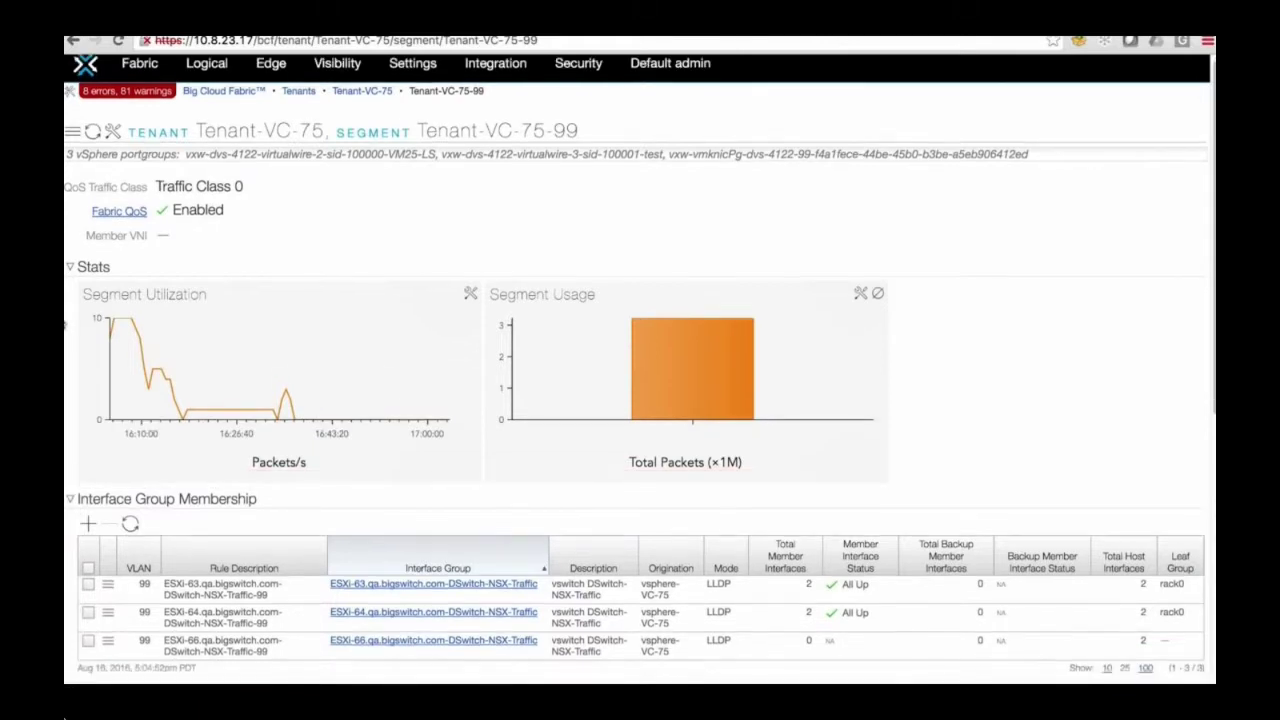
scroll(300, 390, down, 3)
scroll(640, 380, down, 7)
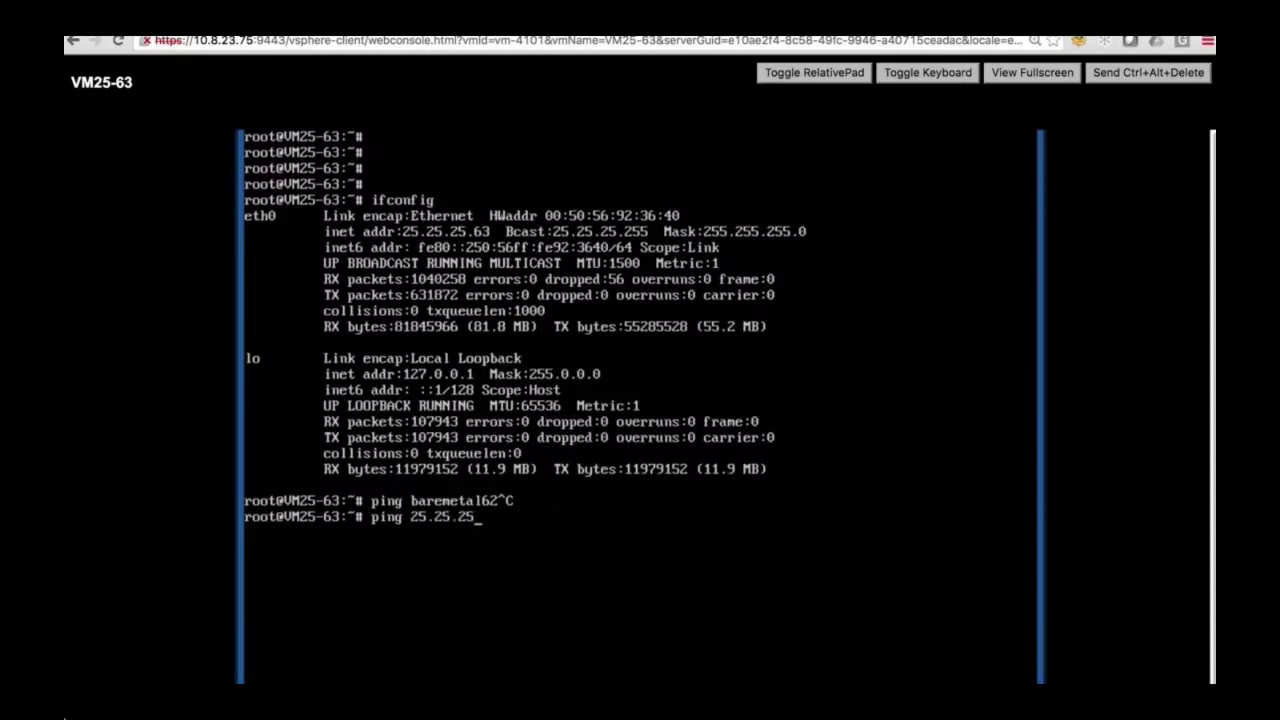
- Ping 25.25.25.64 from the VM25-63 console
text(.64)
key(Return)
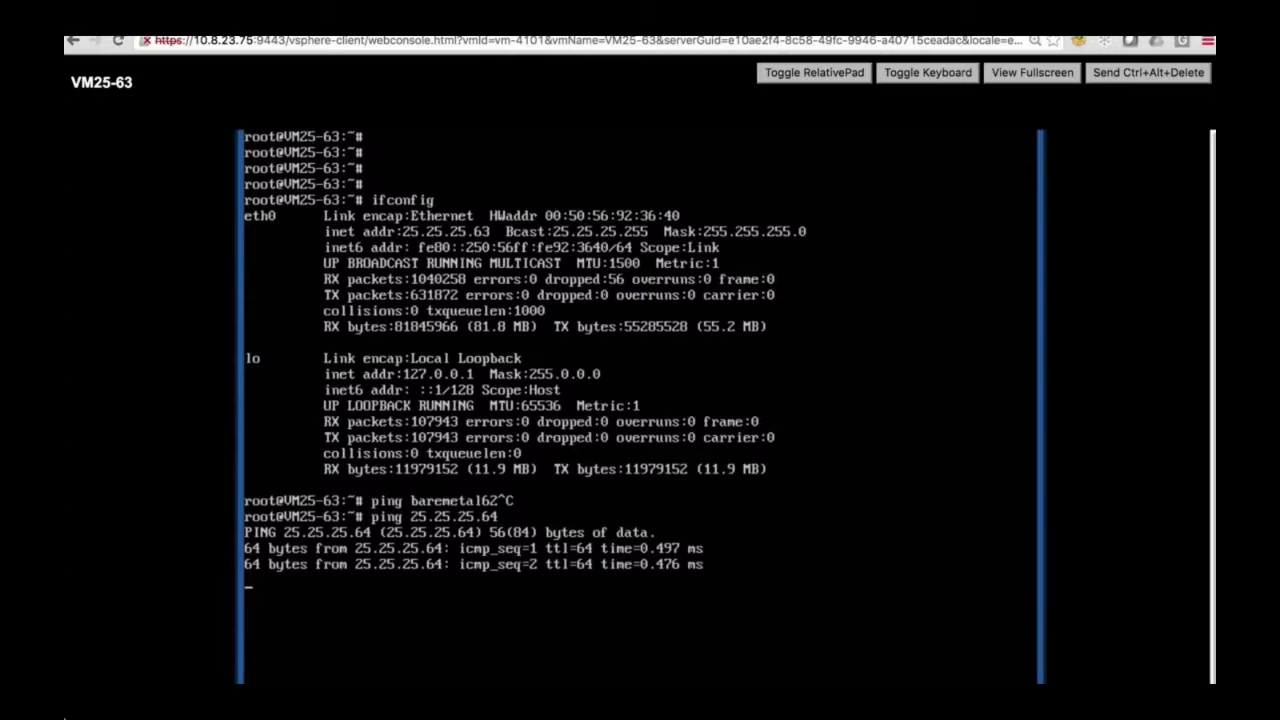
- Stop the running ping and ping baremetal62 from the VM25-63 console
key(ctrl+c)
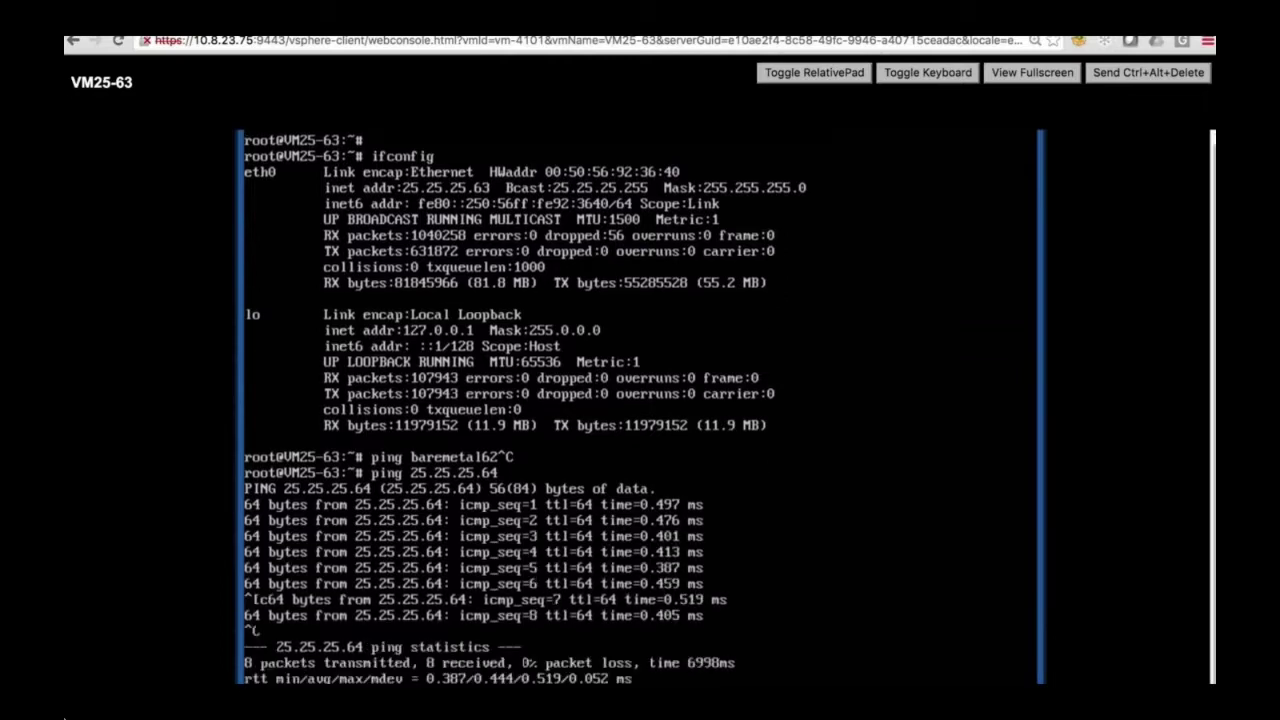
text(ping baremetal62)
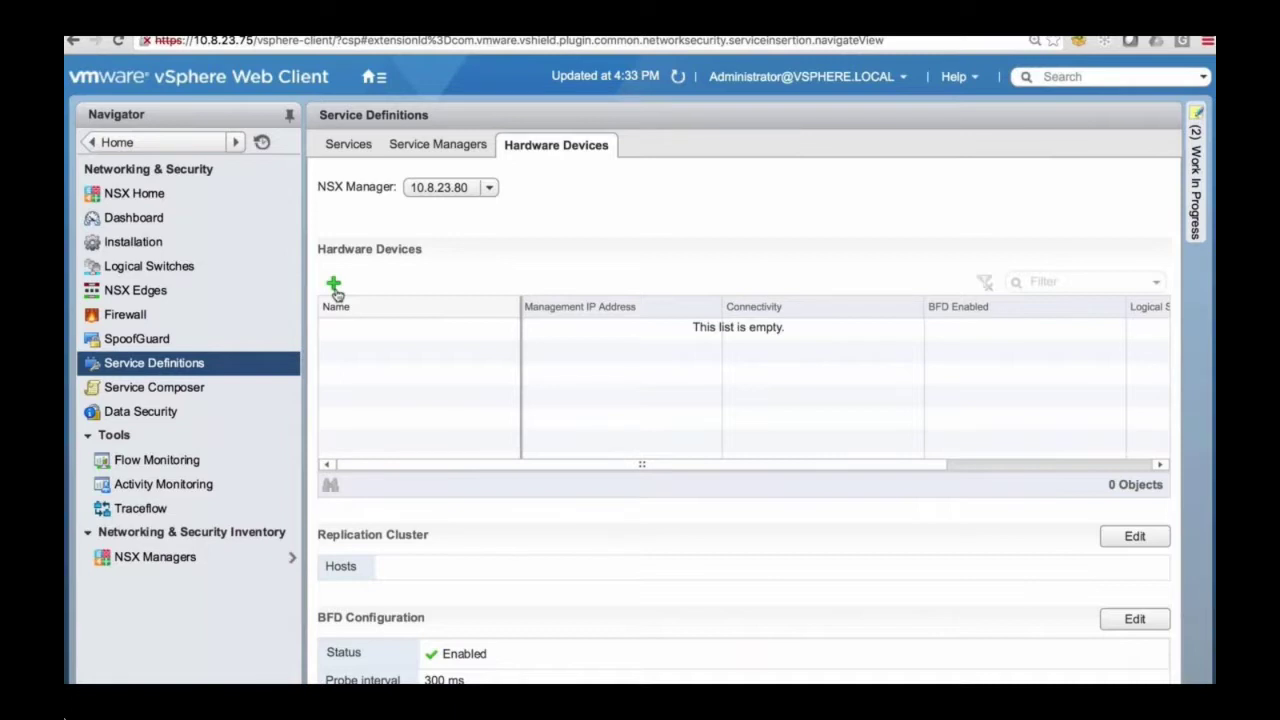
- Add a hardware device named BCF in NSX with the copied controller certificate and BFD disabled, and refresh the device list
click(334, 286)
click(614, 273)
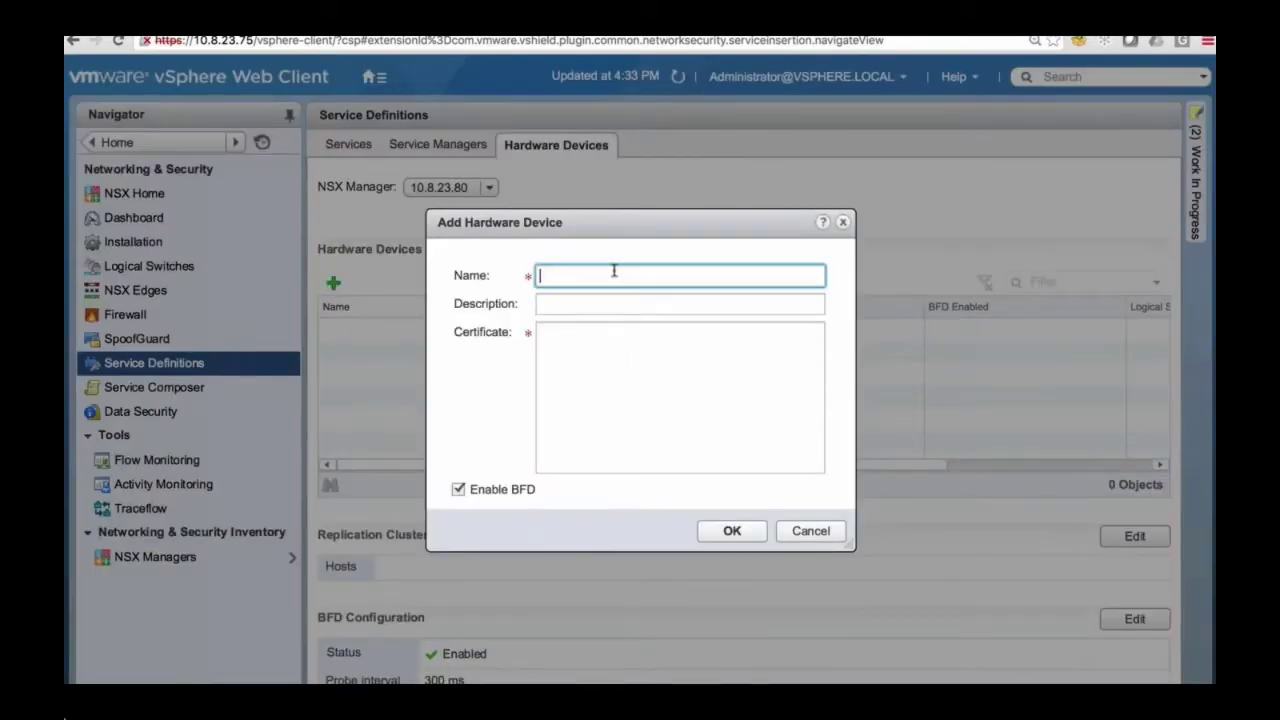
text(BCF)
key(Tab)
key(Tab)
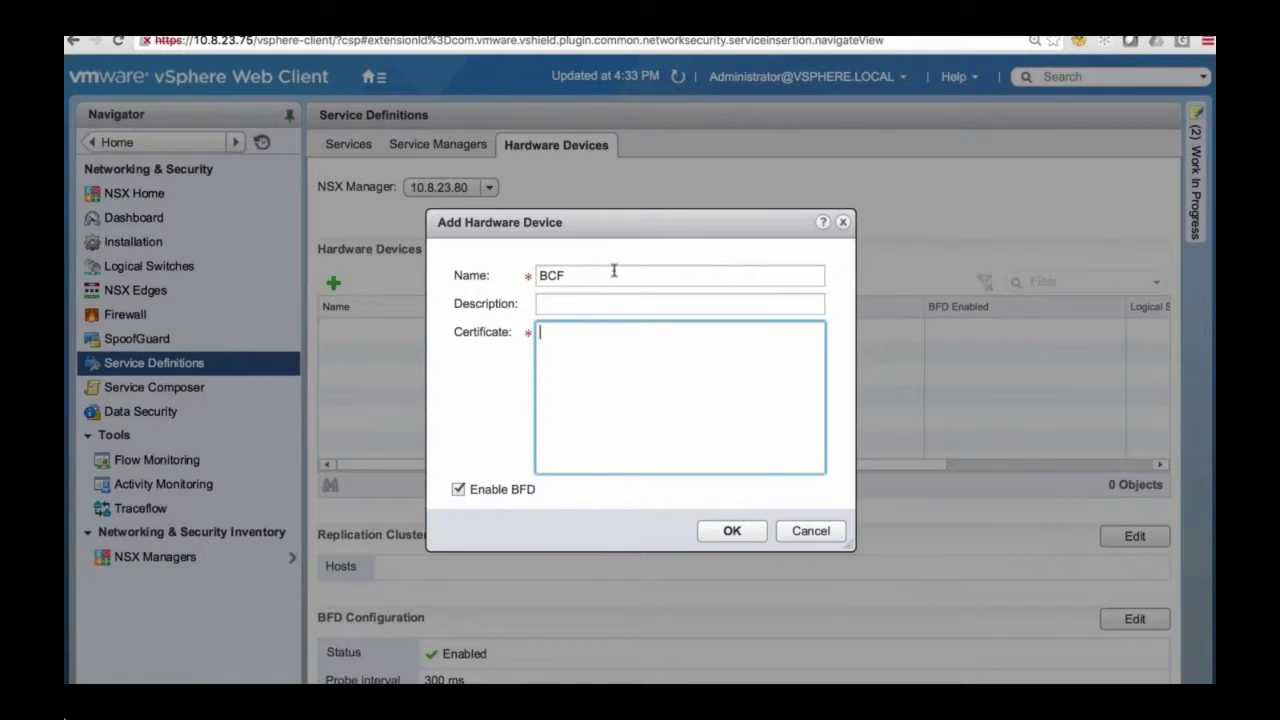
key(super+v)
key(Tab)
key(space)
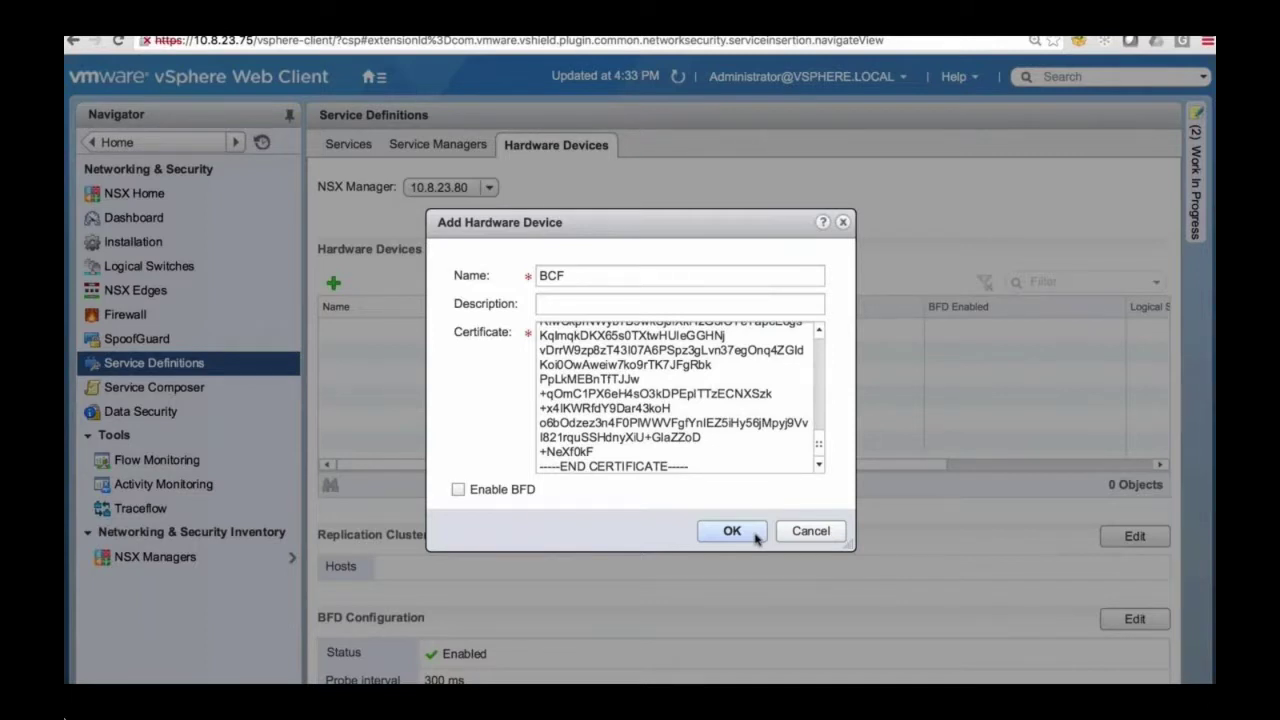
click(757, 536)
click(677, 79)
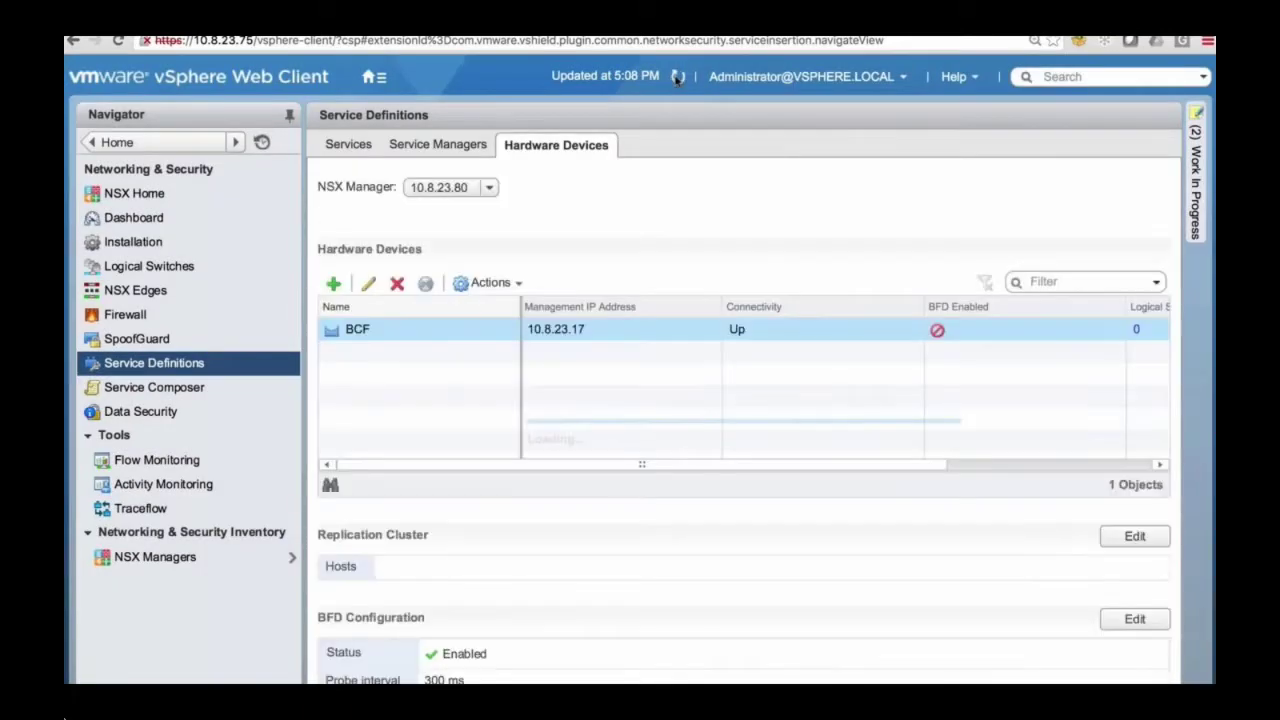
- Add a hardware binding to logical switch VM25-LS, using bcf-controller, port baremetal and VLAN 25
click(226, 266)
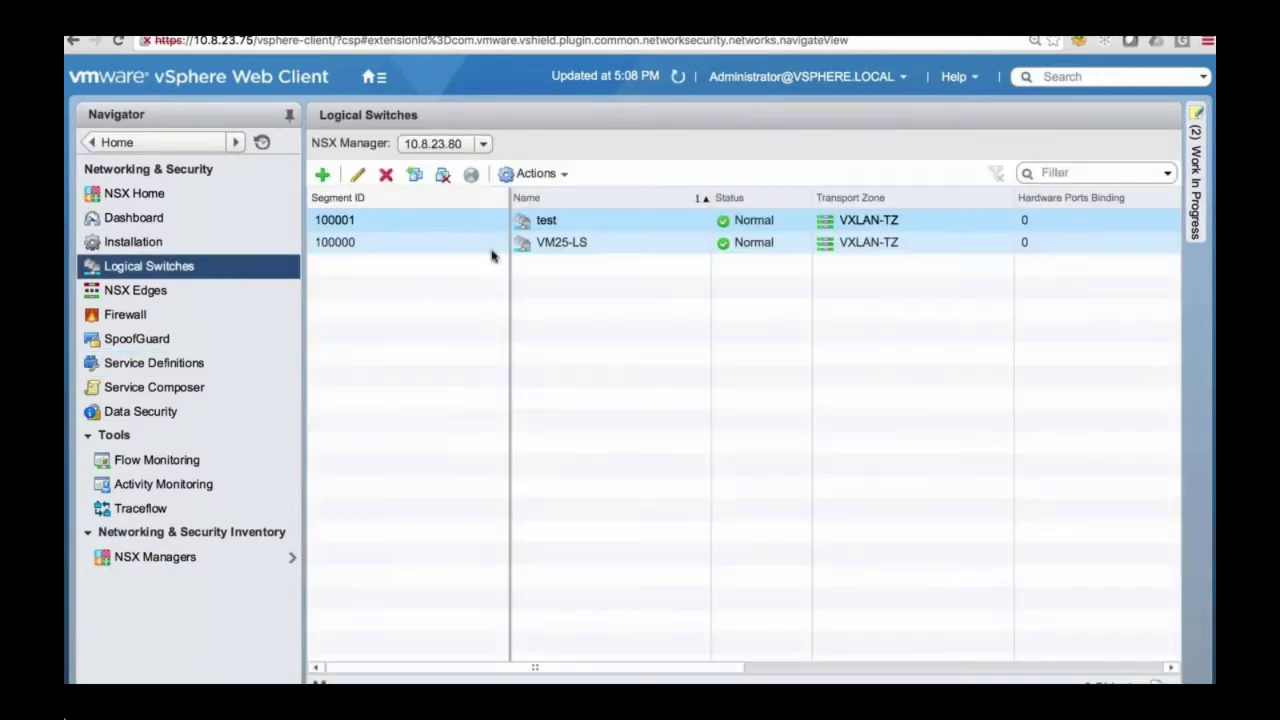
right_click(464, 250)
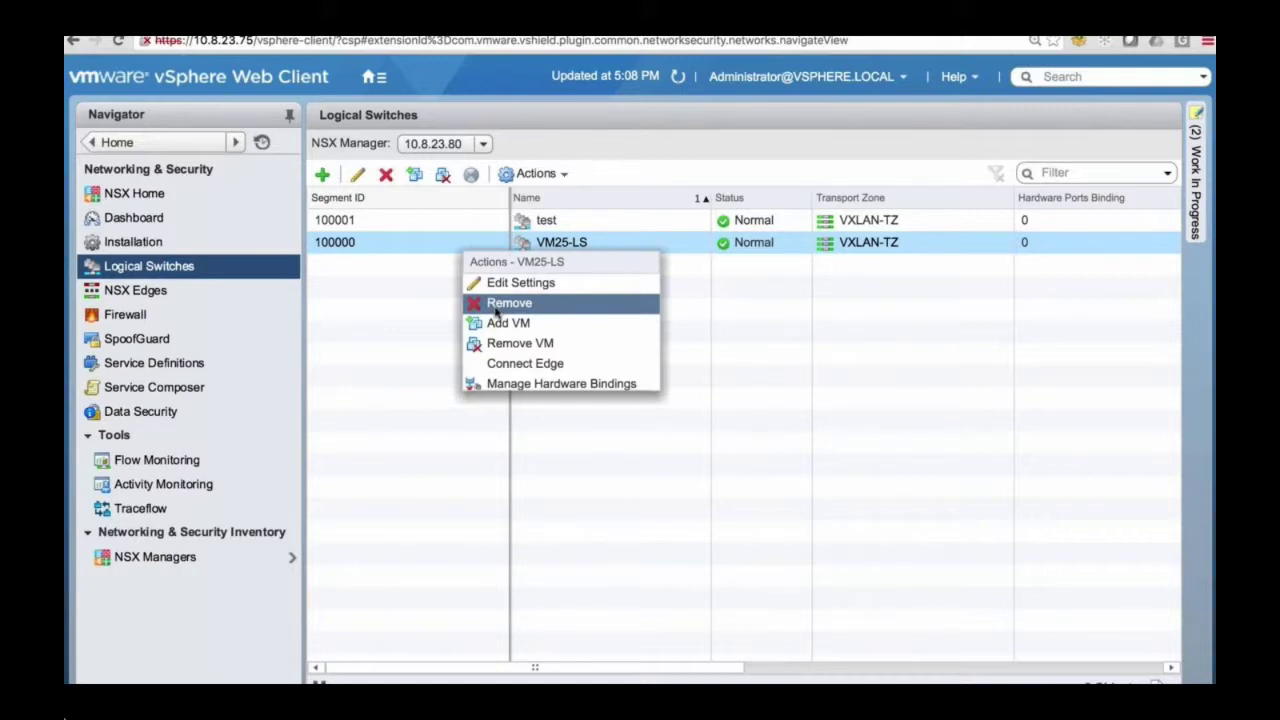
click(505, 383)
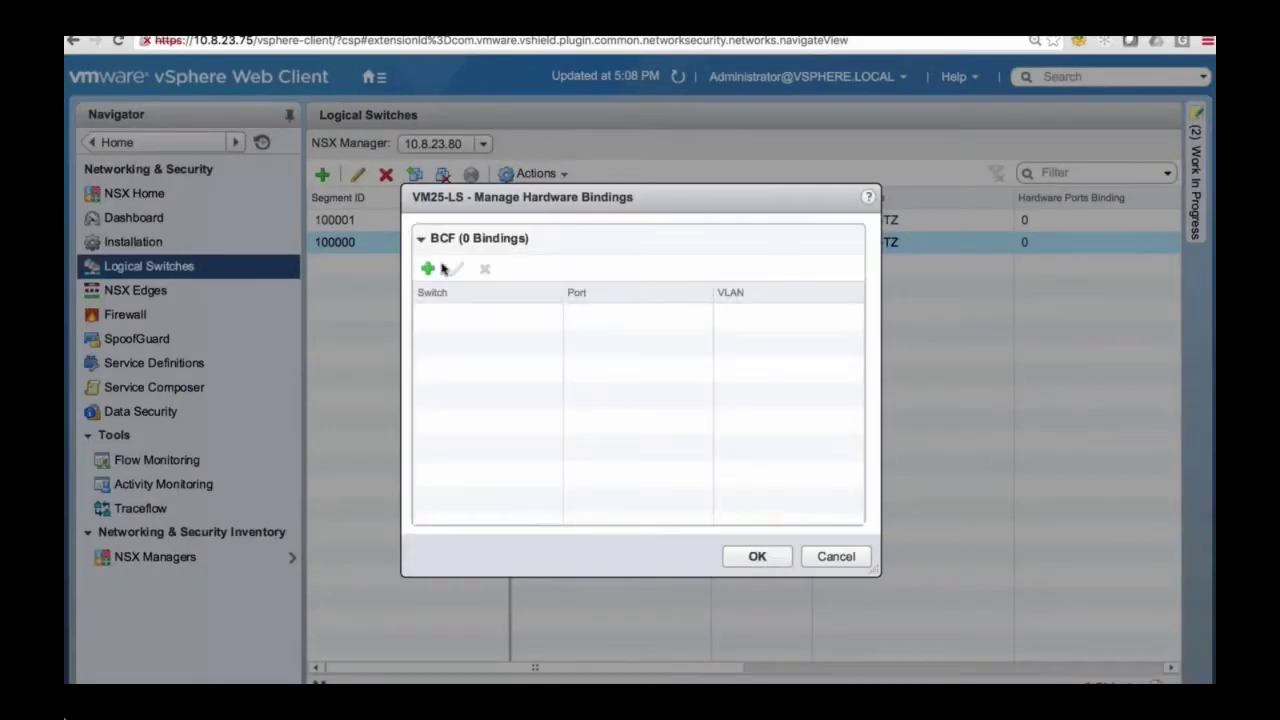
click(428, 268)
click(669, 318)
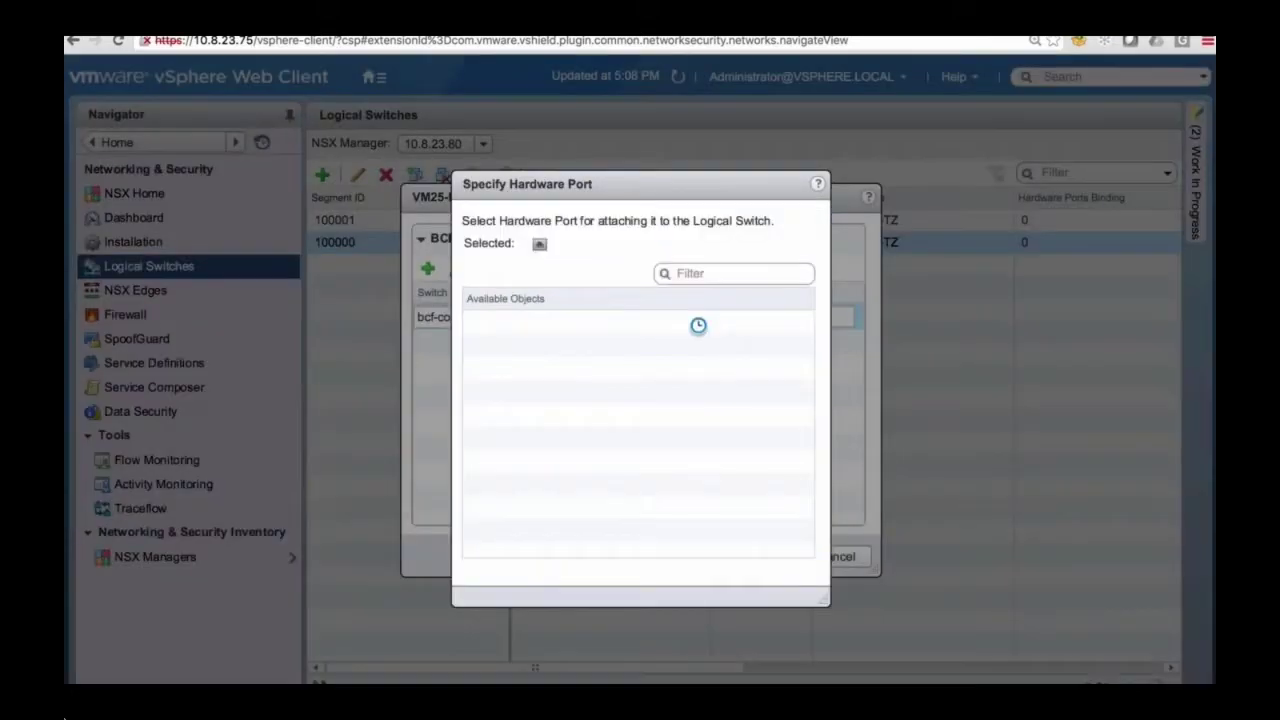
click(560, 368)
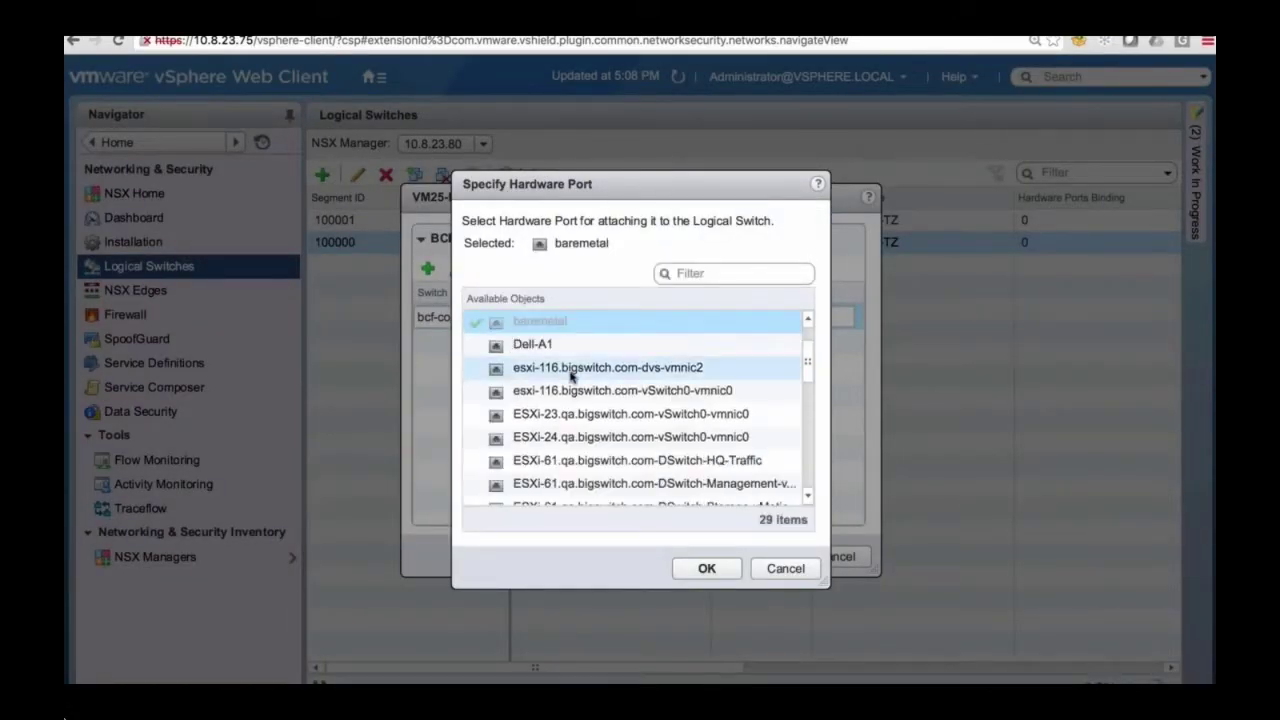
click(700, 568)
click(768, 315)
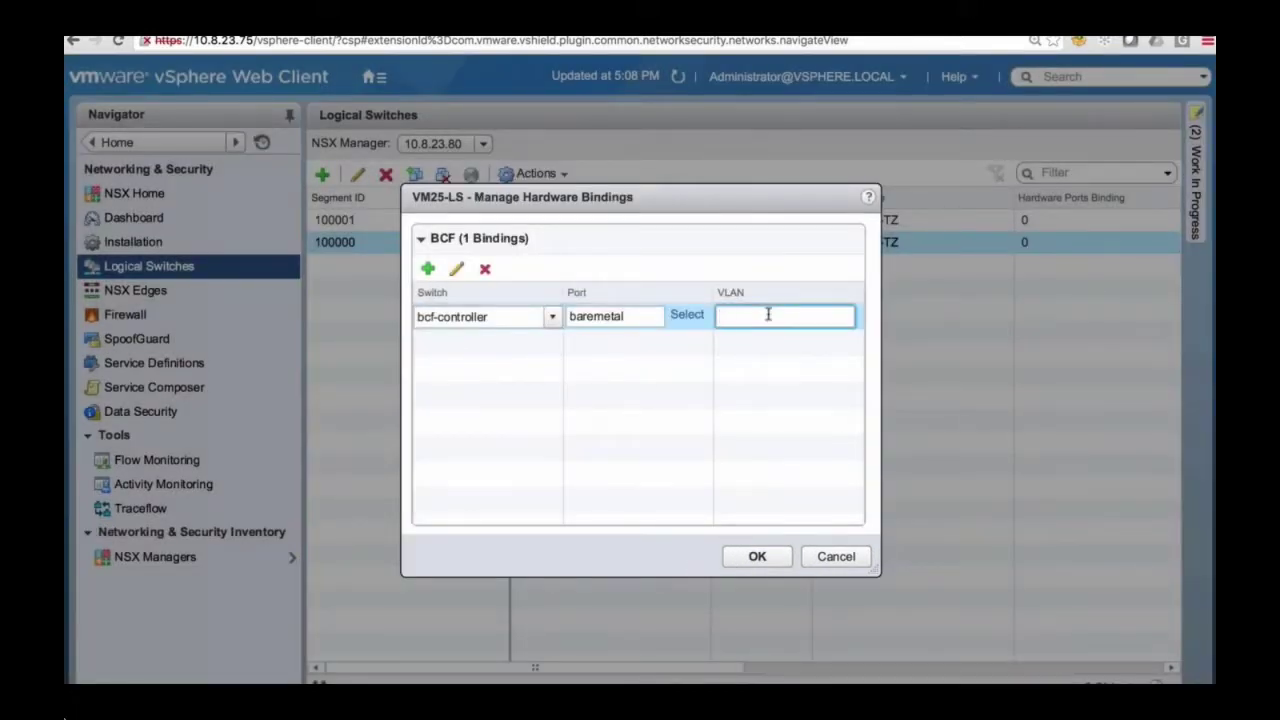
text(25)
click(757, 557)
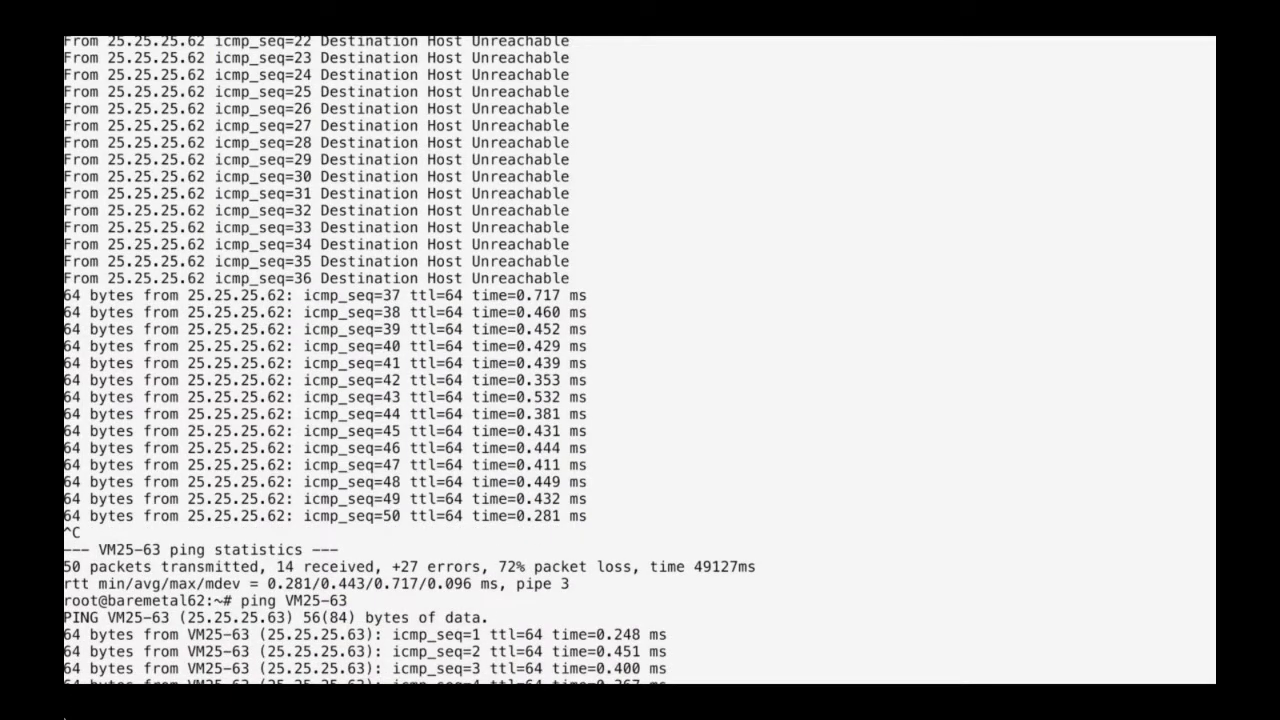
- Stop the running ping and ping VM25-64 from the baremetal62 terminal
key(ctrl+c)
text(ping VM25-64)
key(Return)
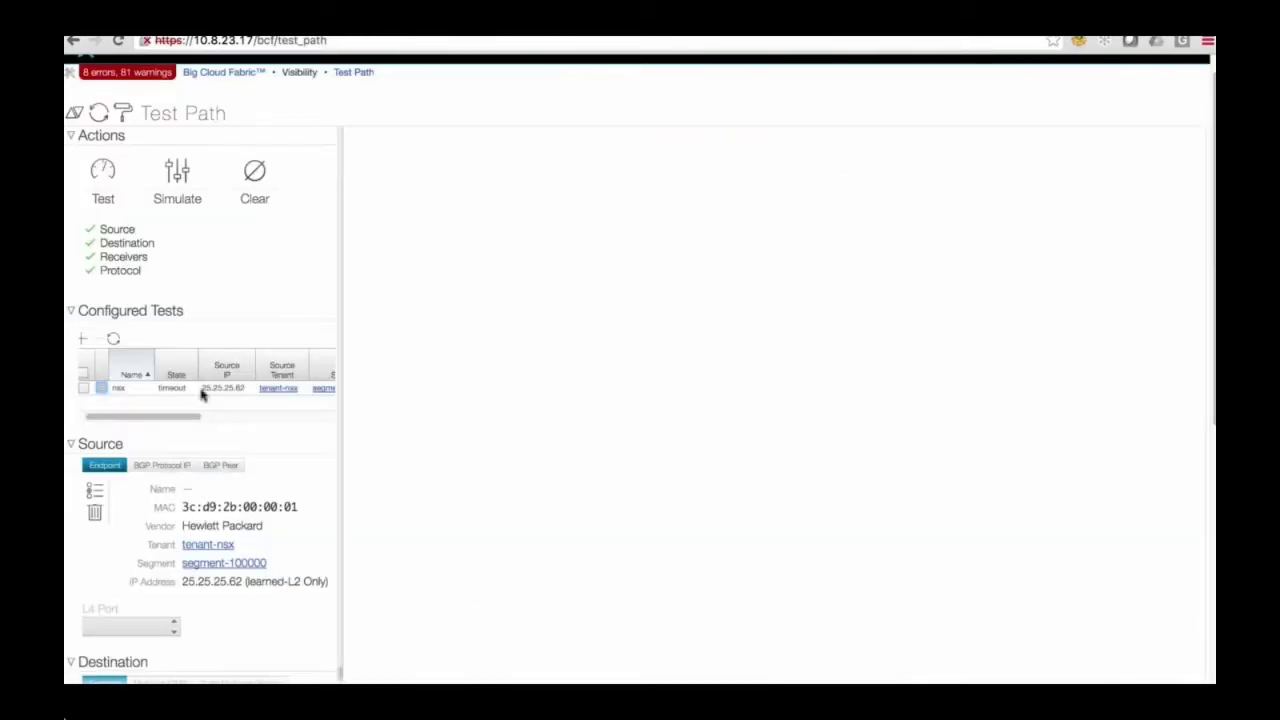
- Review the source and destination endpoints of the nsx path test in the Big Cloud Fabric controller and simulate it
scroll(208, 420, down, 3)
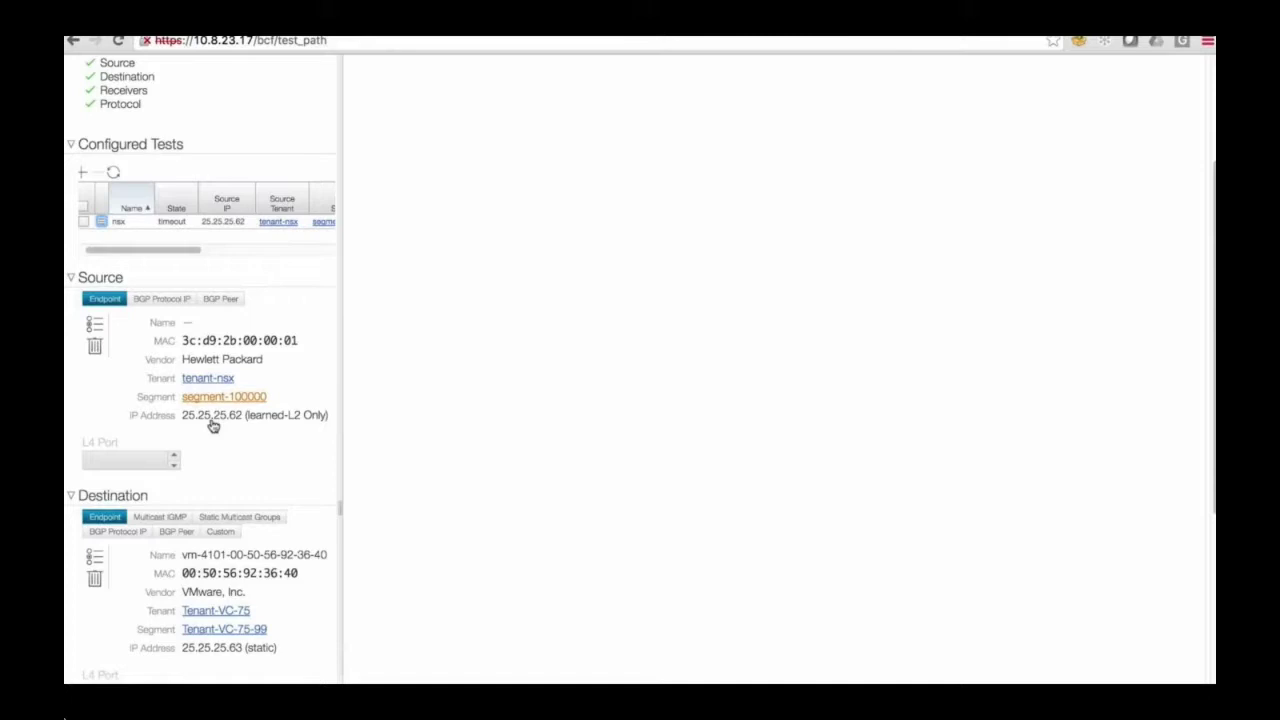
scroll(212, 425, down, 1)
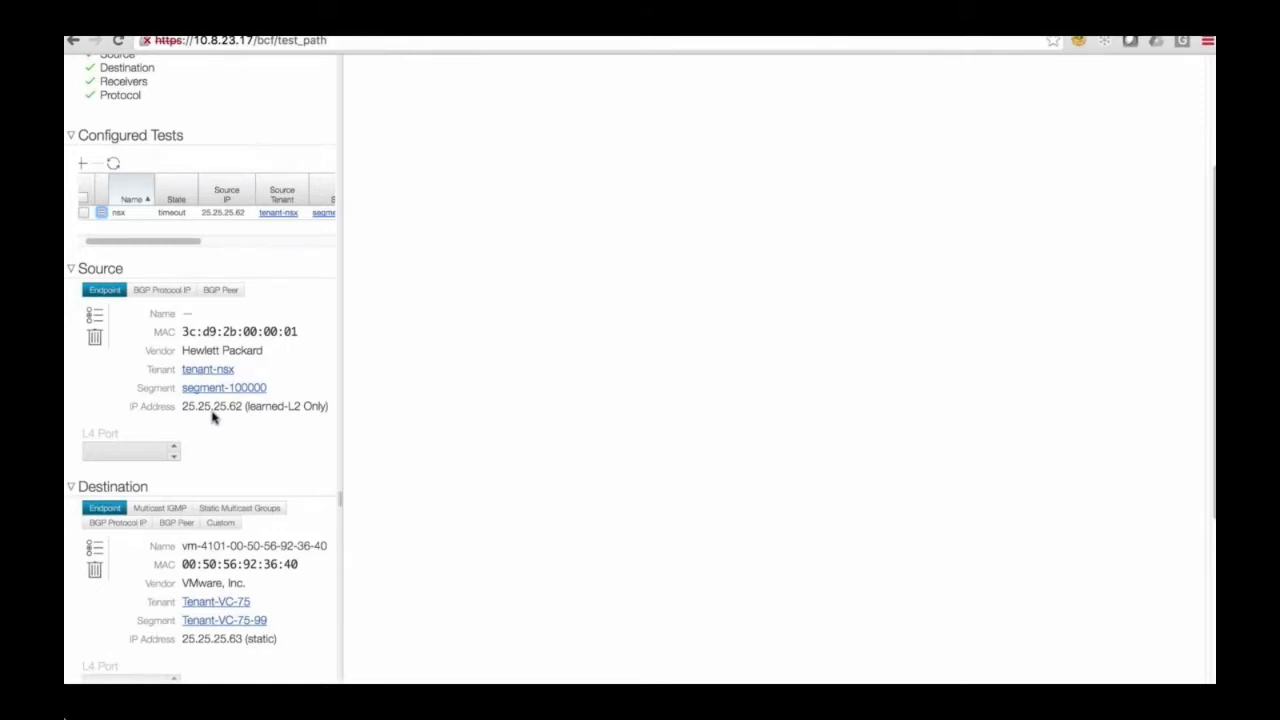
scroll(212, 418, down, 3)
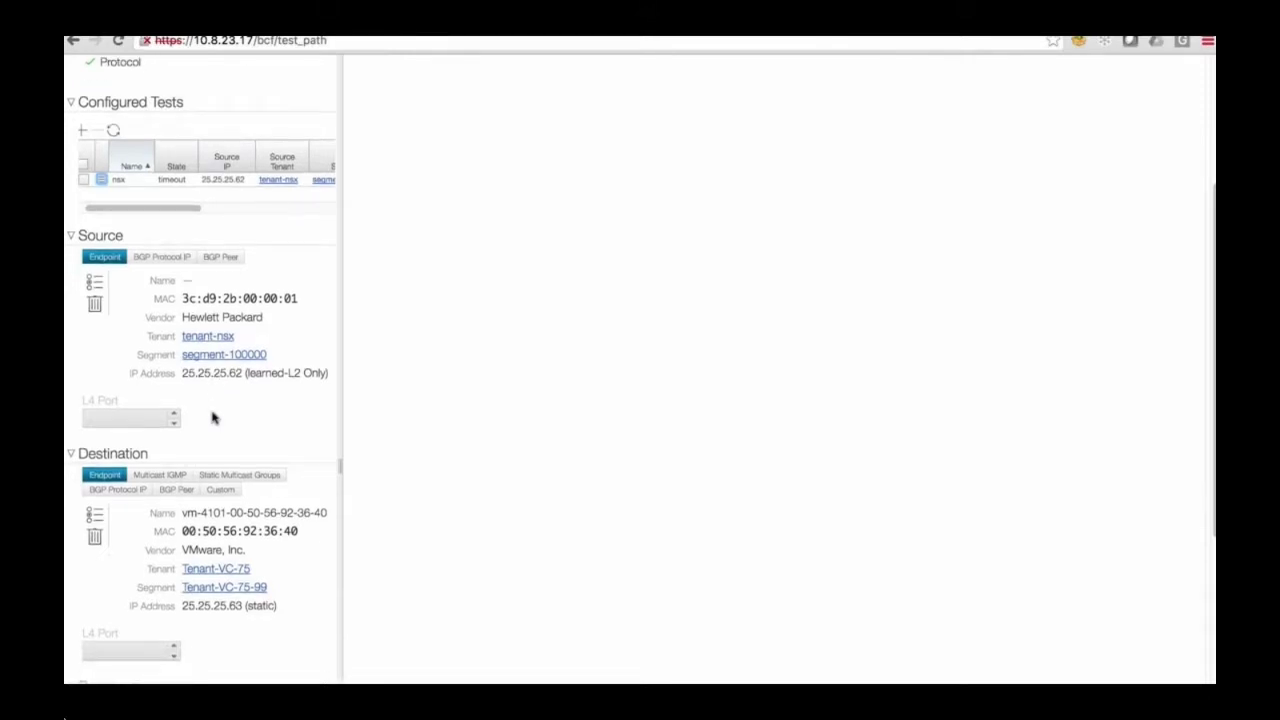
scroll(212, 418, up, 10)
click(178, 206)
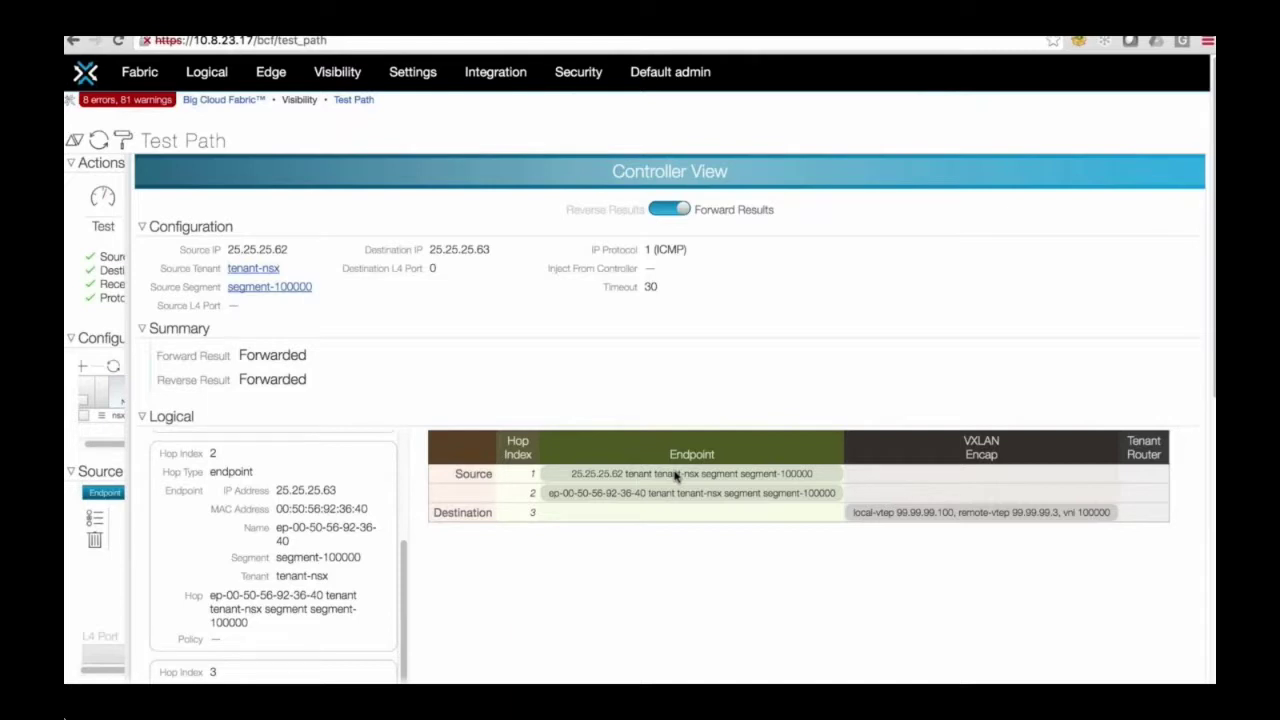
- Examine the logical hops of the simulated path, including the VXLAN encapsulation hop, and the physical hops
click(404, 458)
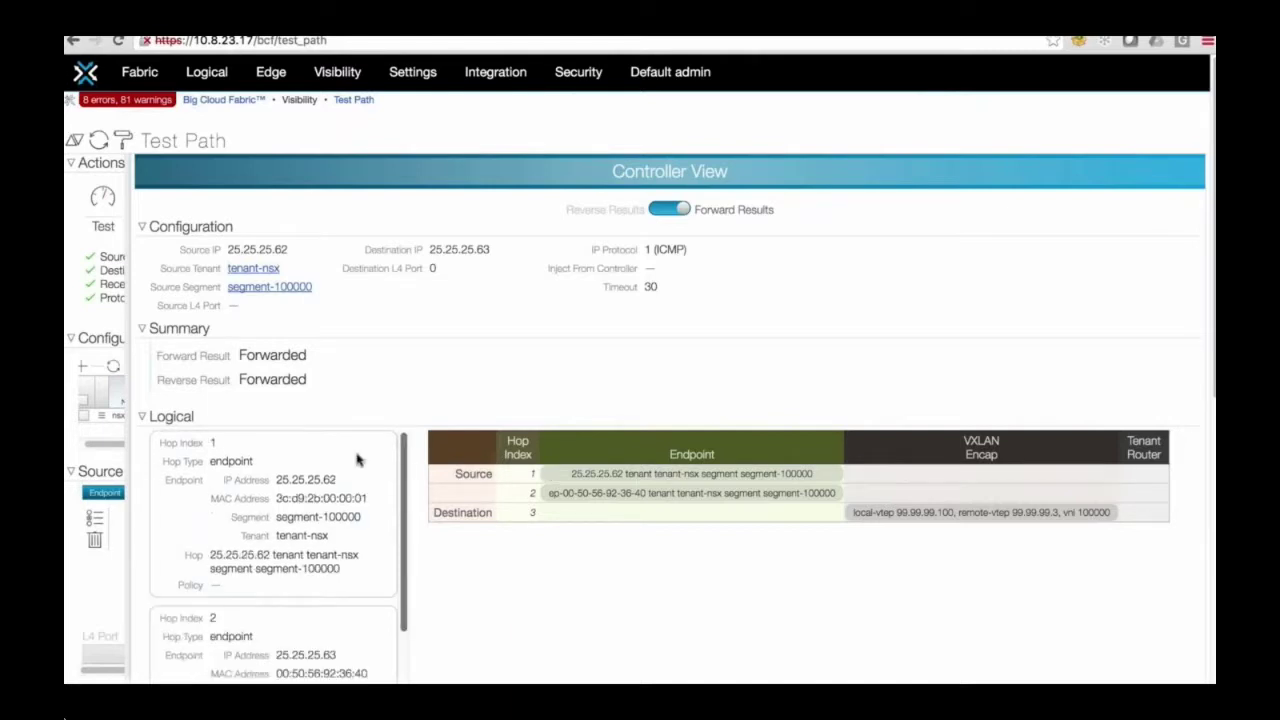
click(632, 495)
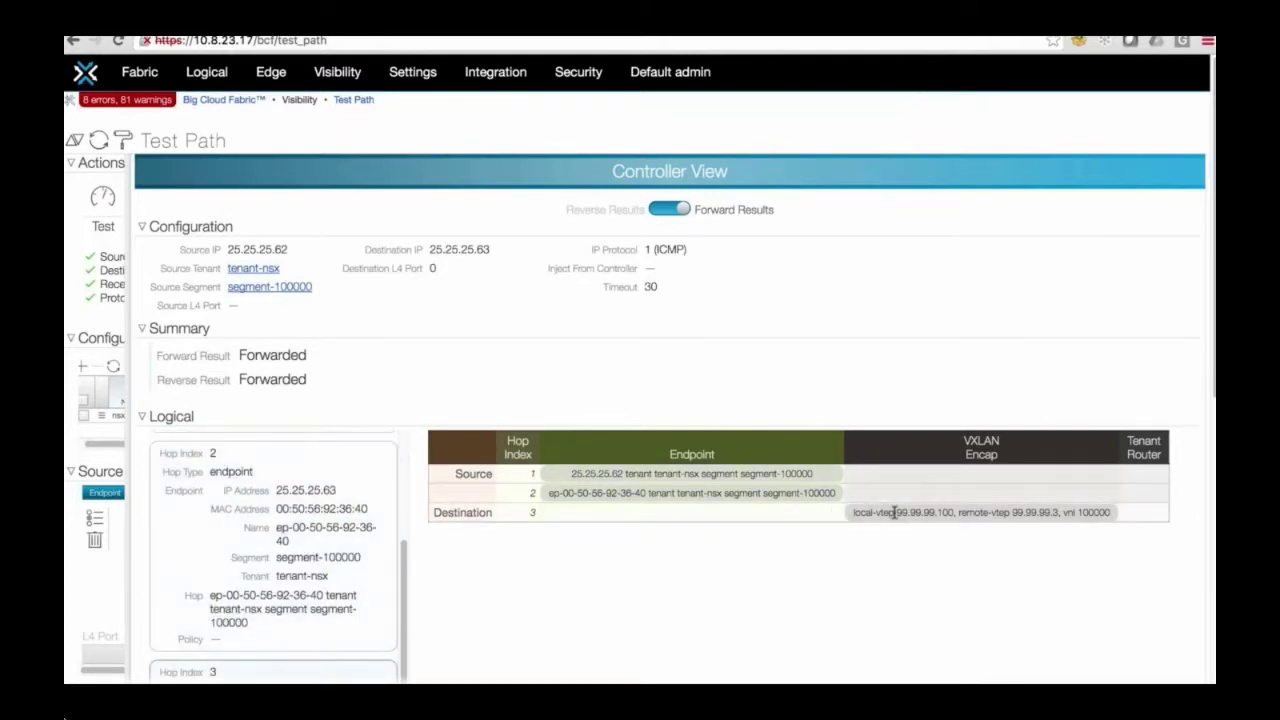
scroll(895, 512, down, 3)
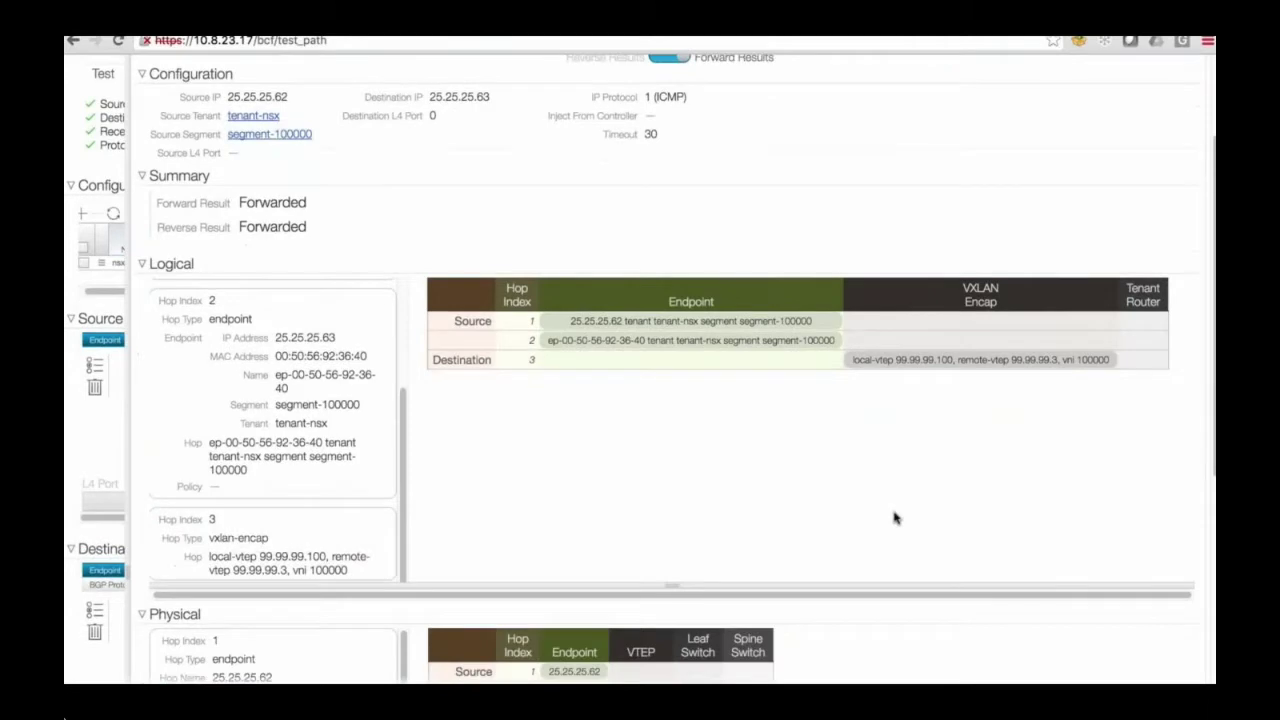
scroll(895, 517, down, 8)
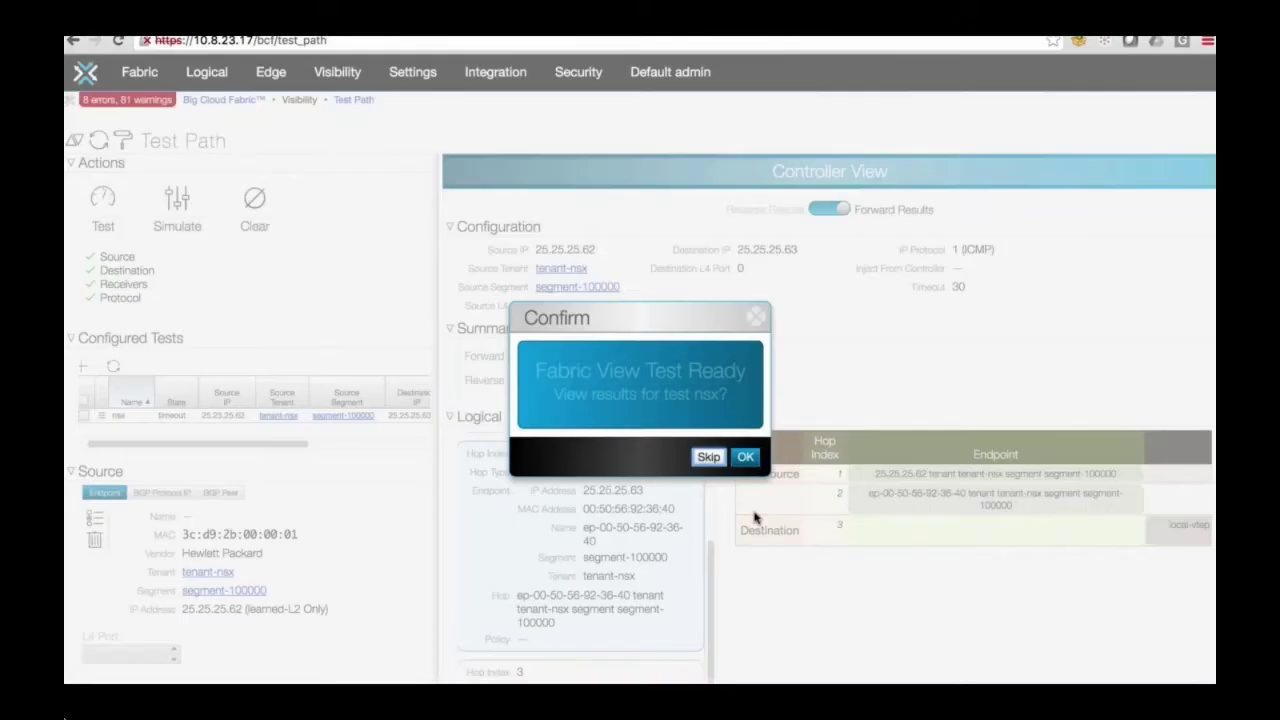
- Open the fabric view results of test nsx, widen the results area and examine the physical hops
click(743, 458)
drag(447, 508, 166, 495)
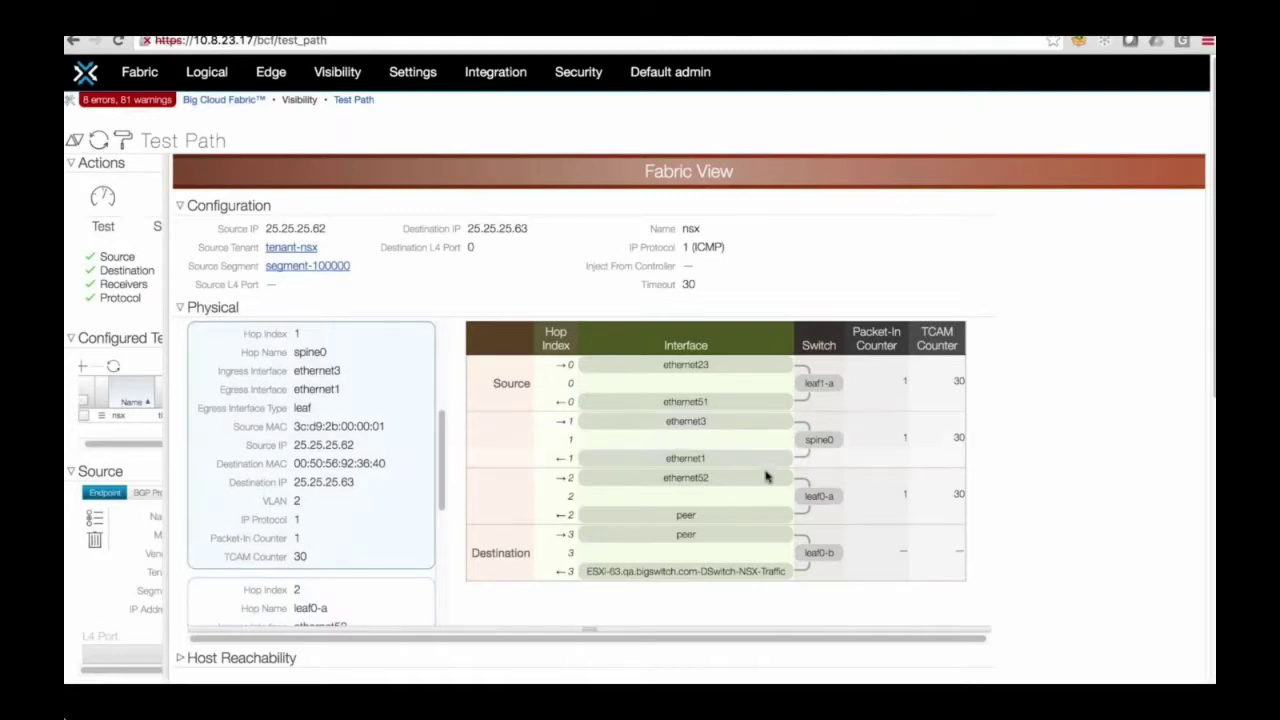
mouse_move(765, 483)
mouse_move(767, 540)
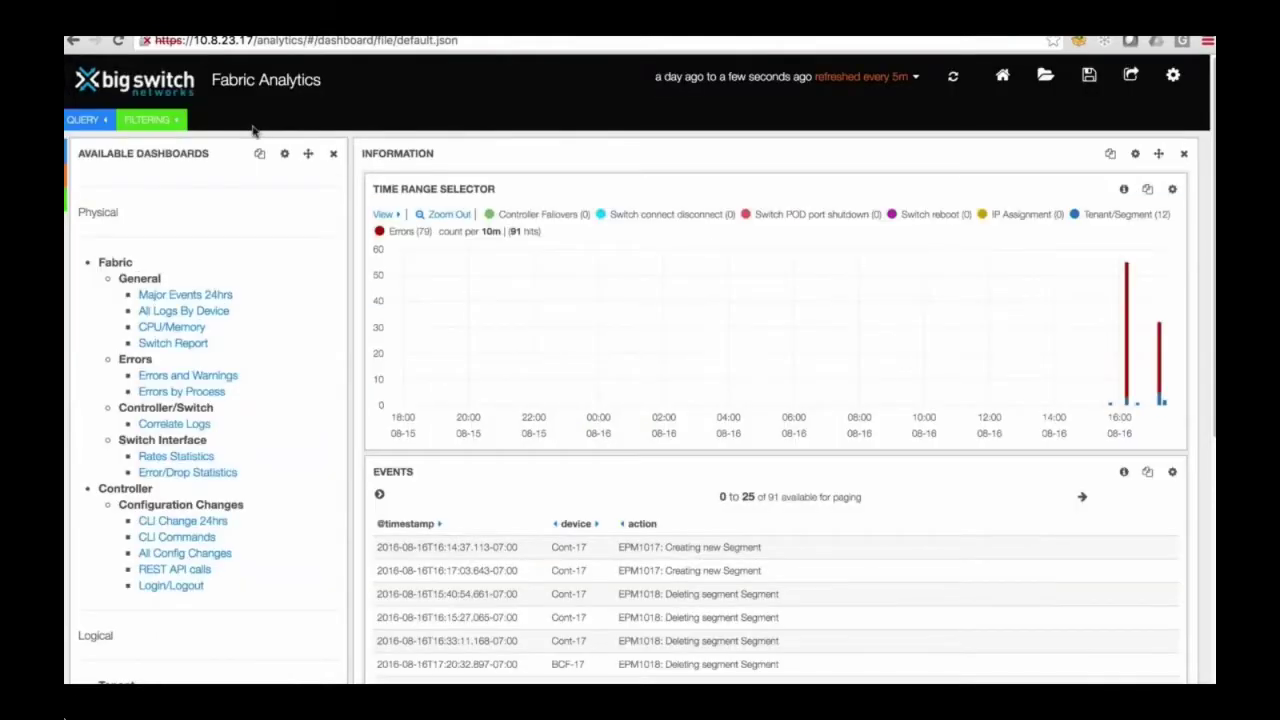
- Open the VMware vCenter All Events dashboard in Fabric Analytics and examine its event timeline, vCenter, hypervisor and VM name charts
scroll(252, 130, down, 5)
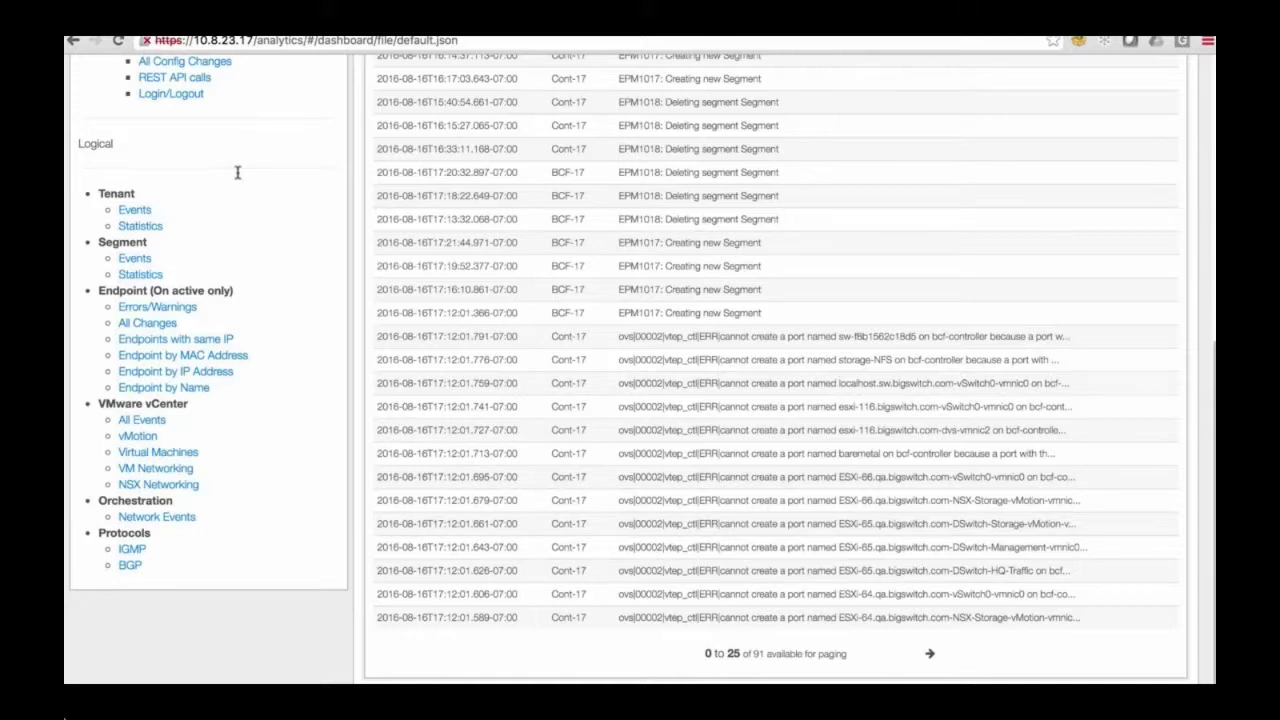
click(157, 419)
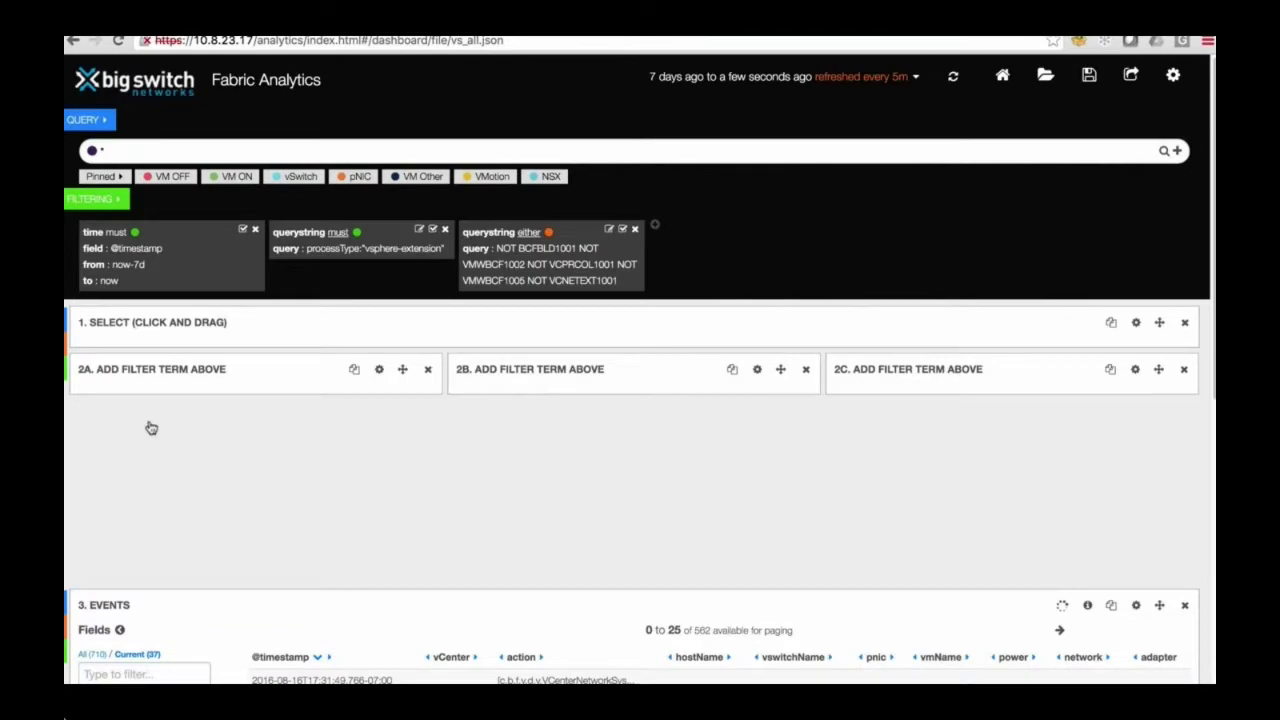
scroll(151, 428, down, 1)
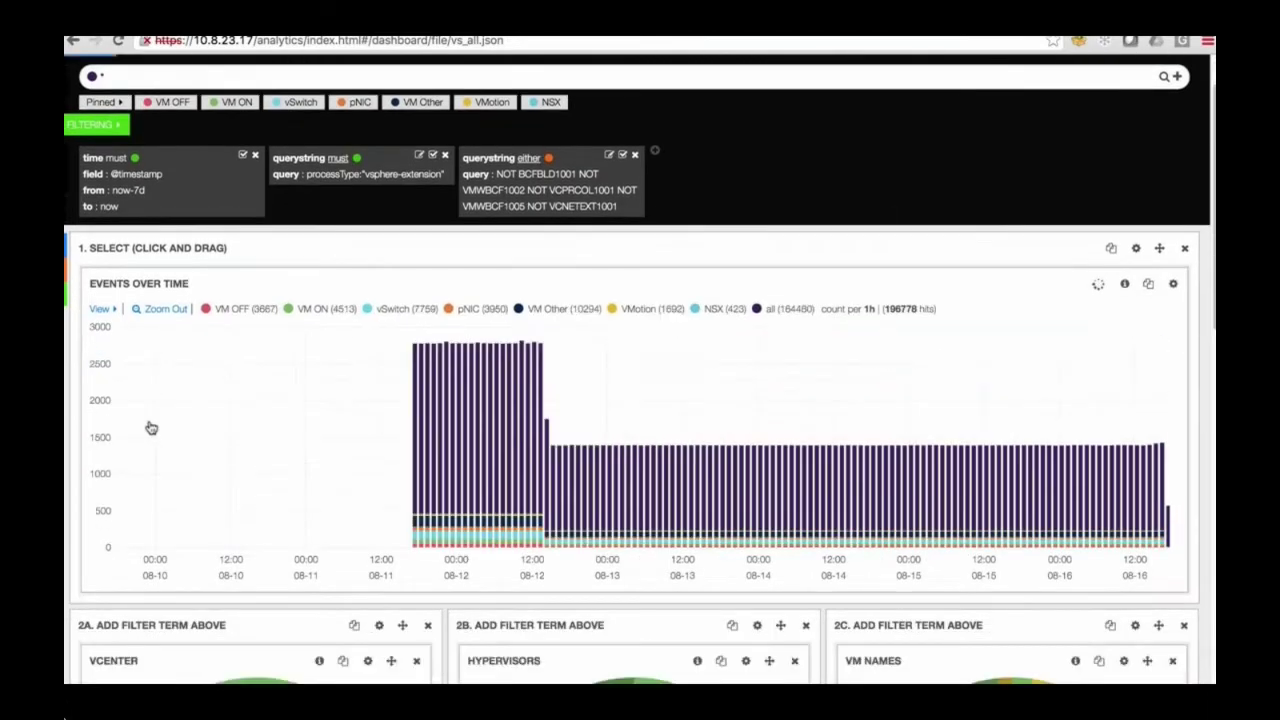
scroll(151, 428, down, 5)
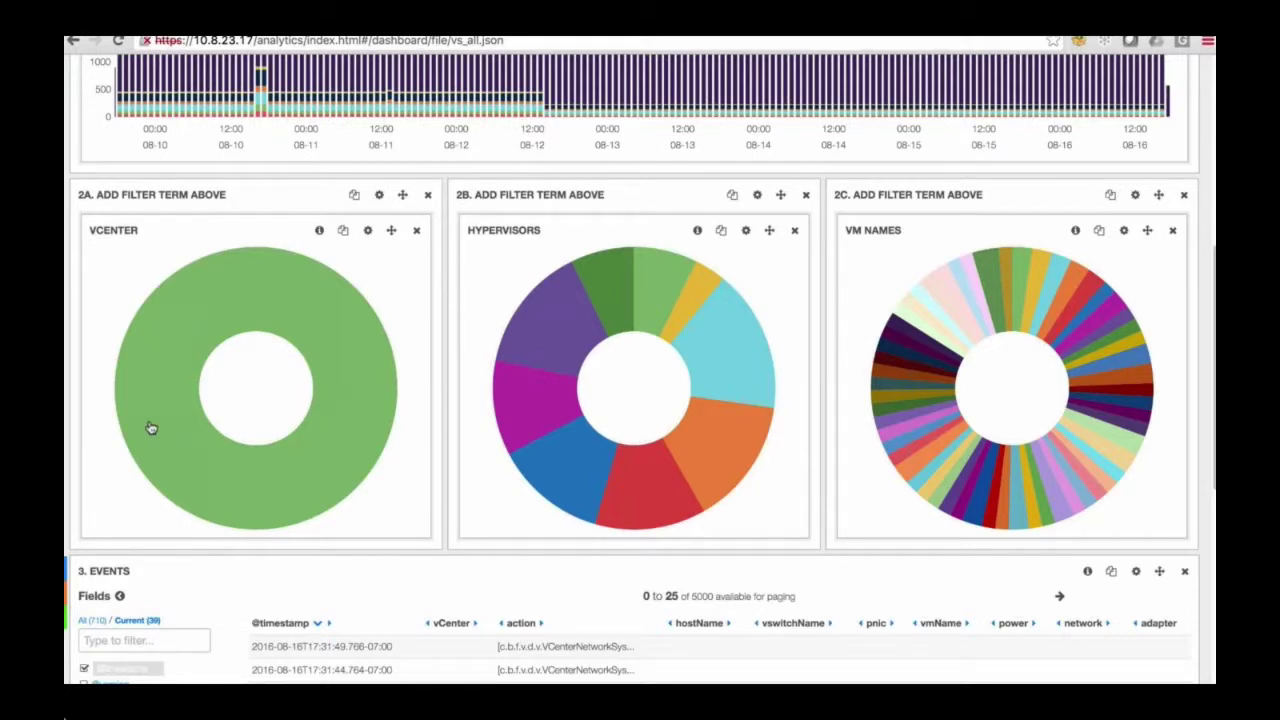
scroll(151, 428, down, 1)
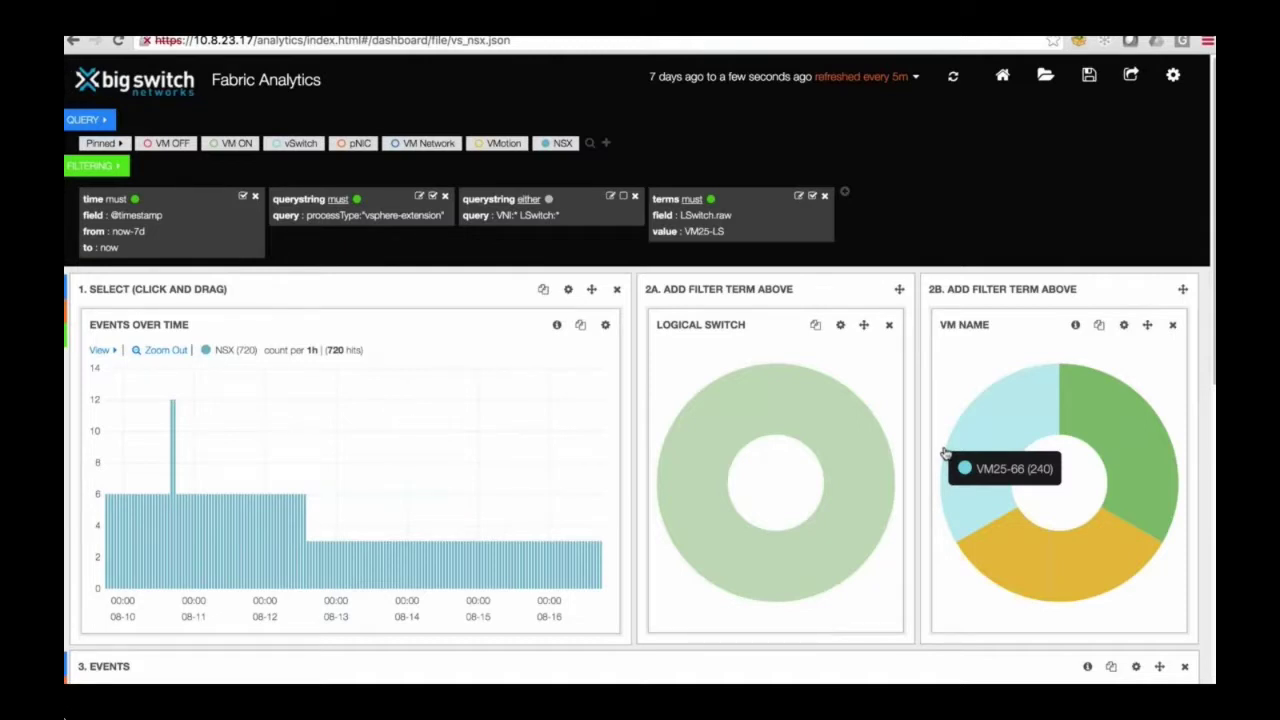
- Filter the NSX networking events of VM25-LS to VM25-63 and expand the newest event's details
mouse_move(1088, 440)
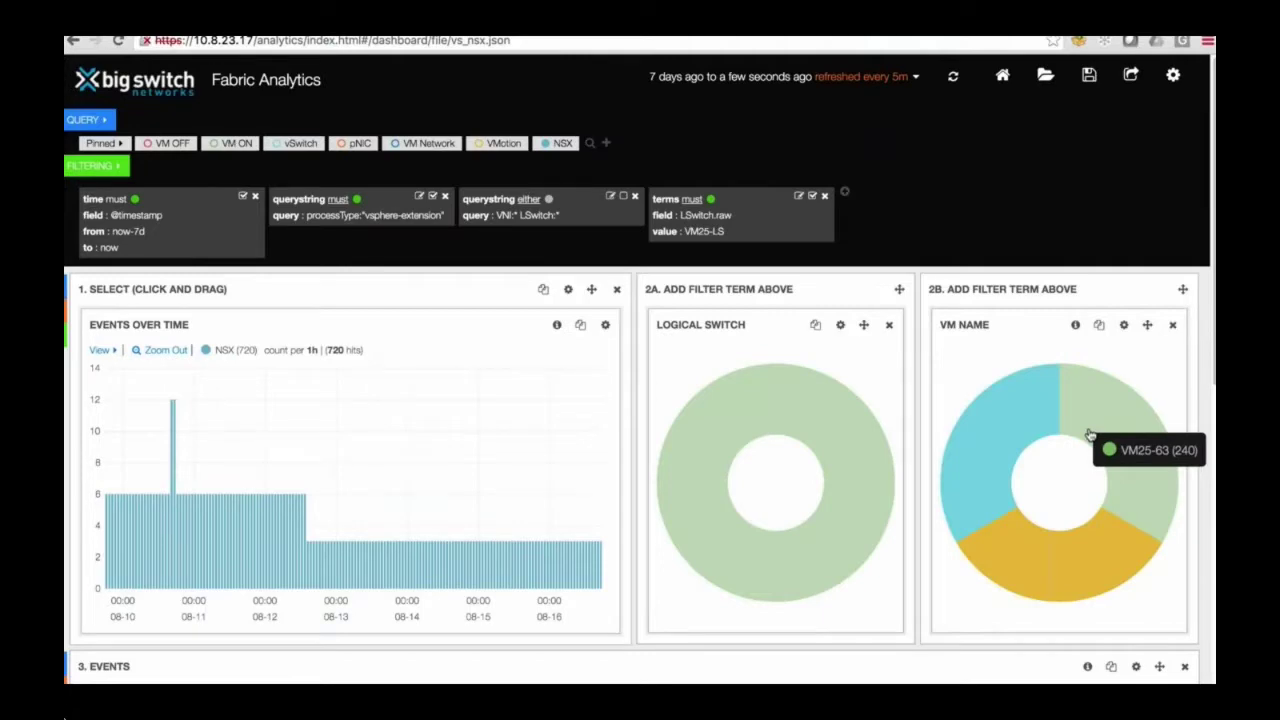
click(1089, 435)
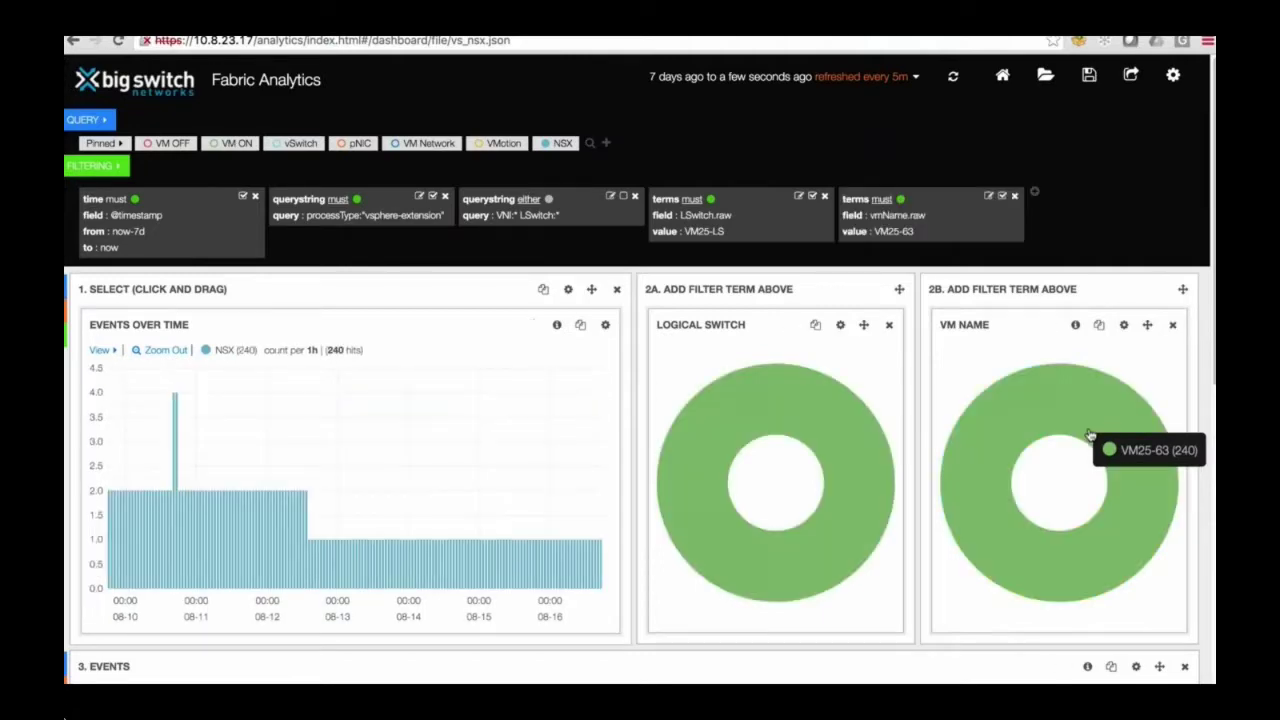
scroll(1090, 435, down, 5)
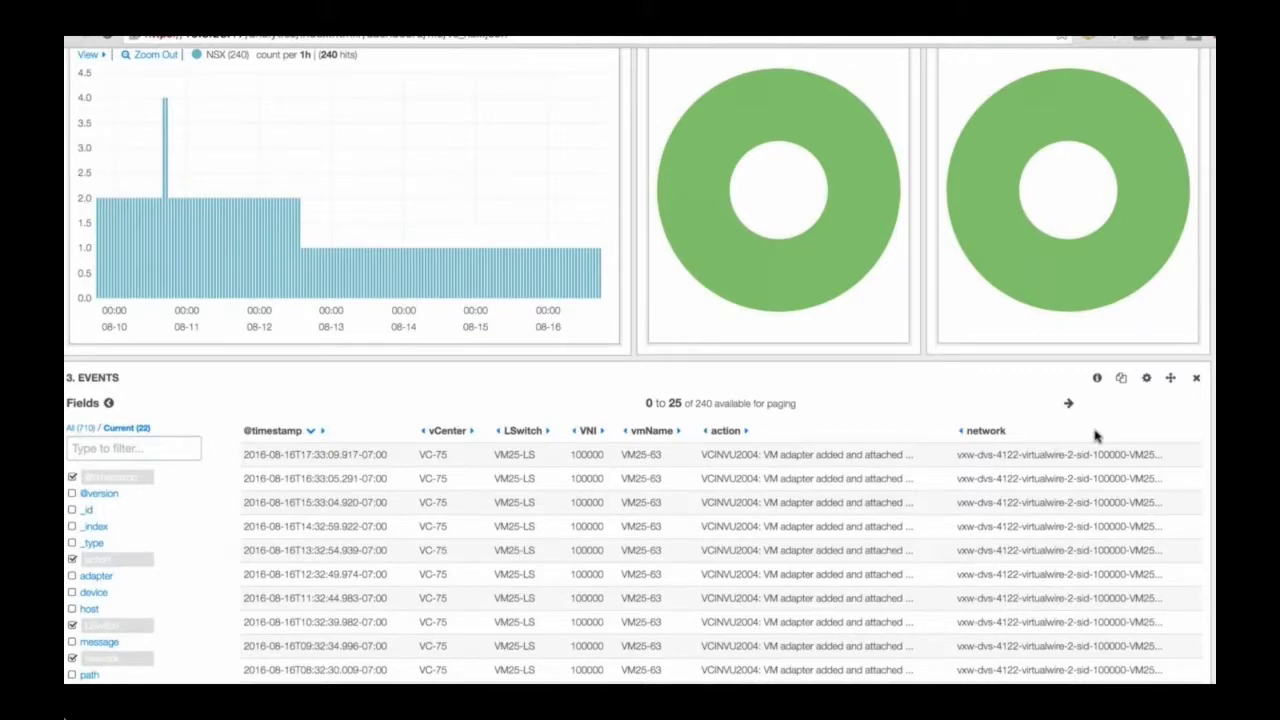
click(858, 455)
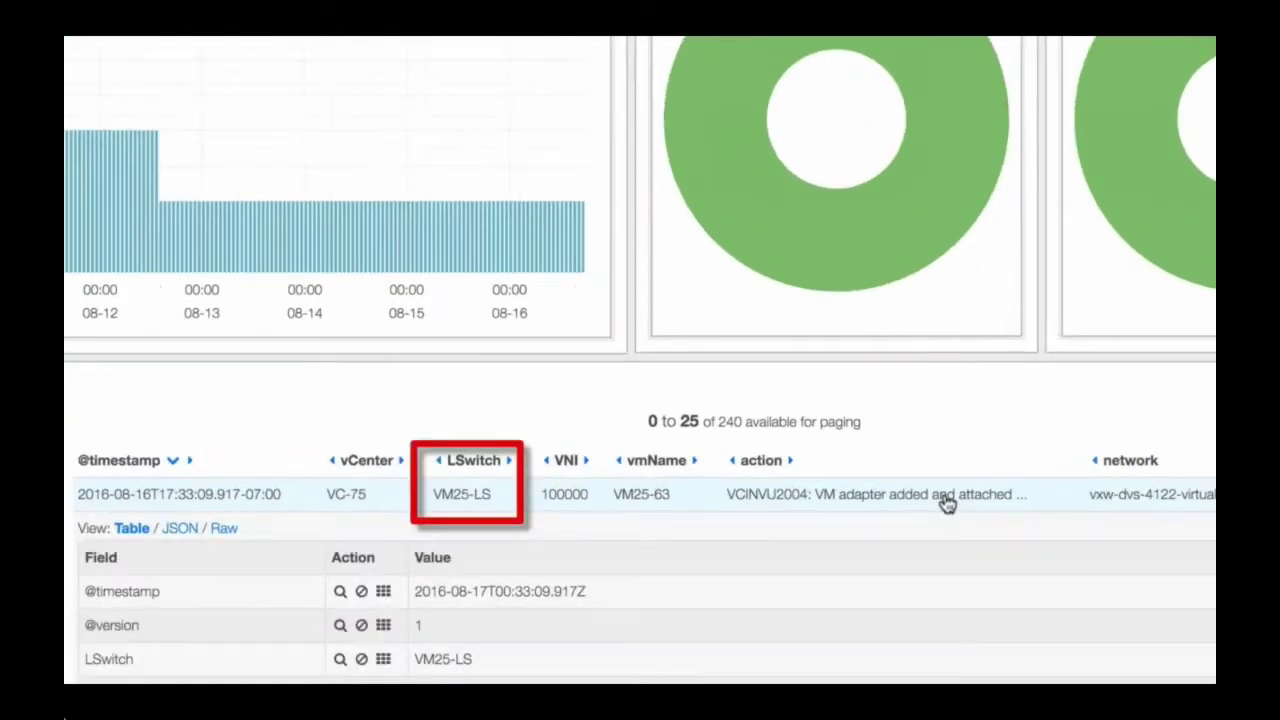
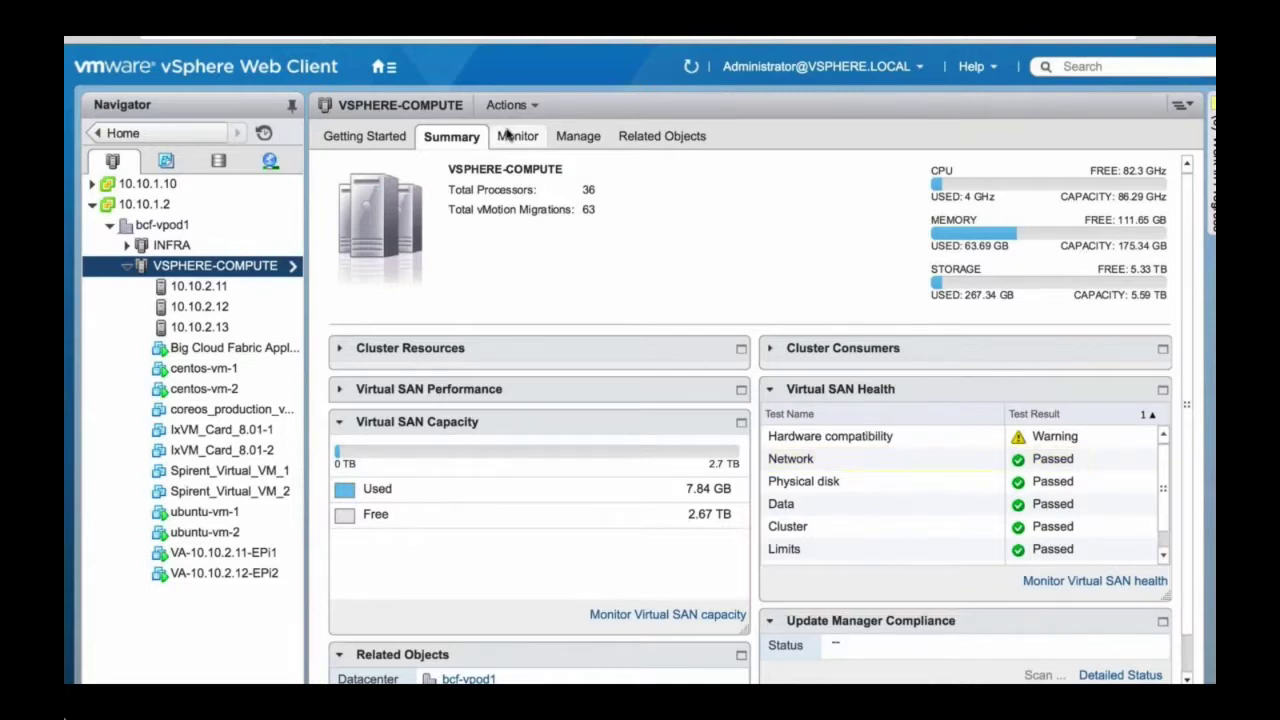
- Open the monitoring information of the VSPHERE-COMPUTE cluster in the vSphere Web Client
click(510, 136)
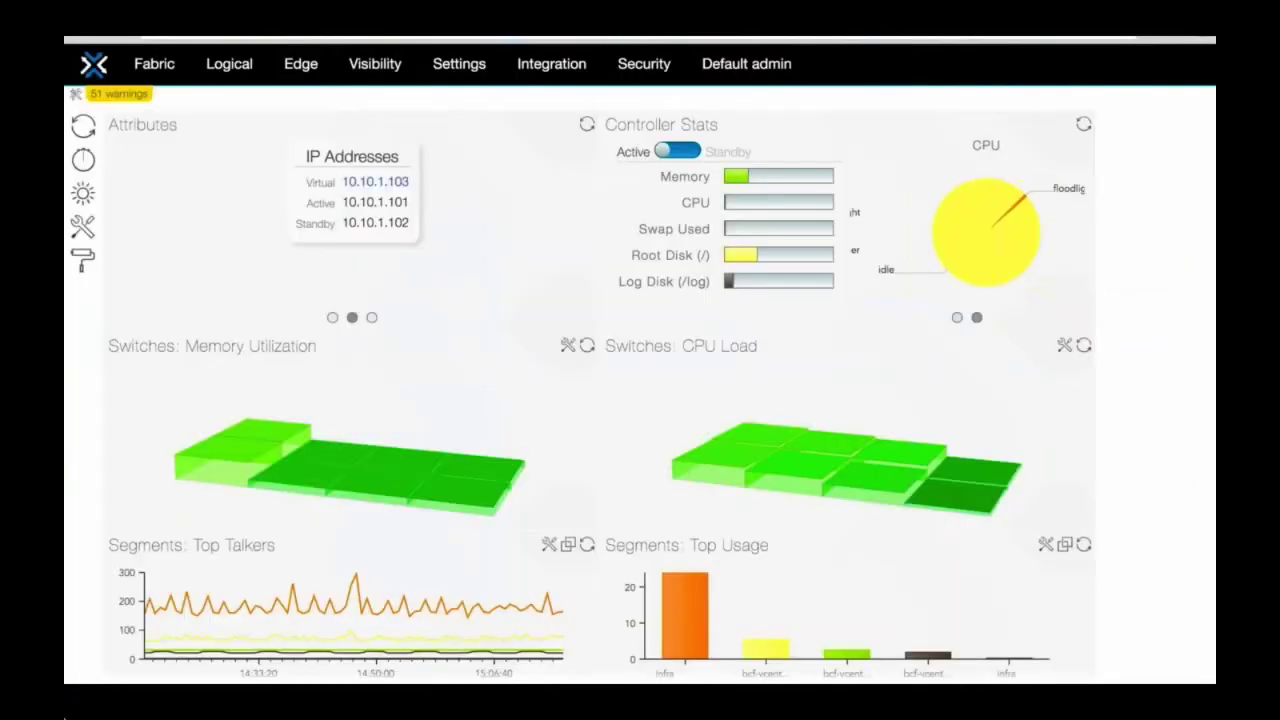
- Review the VMware vCenters list in the Big Cloud Fabric controller and the fabric's interface groups filtered to LLDP mode
mouse_move(551, 63)
click(534, 121)
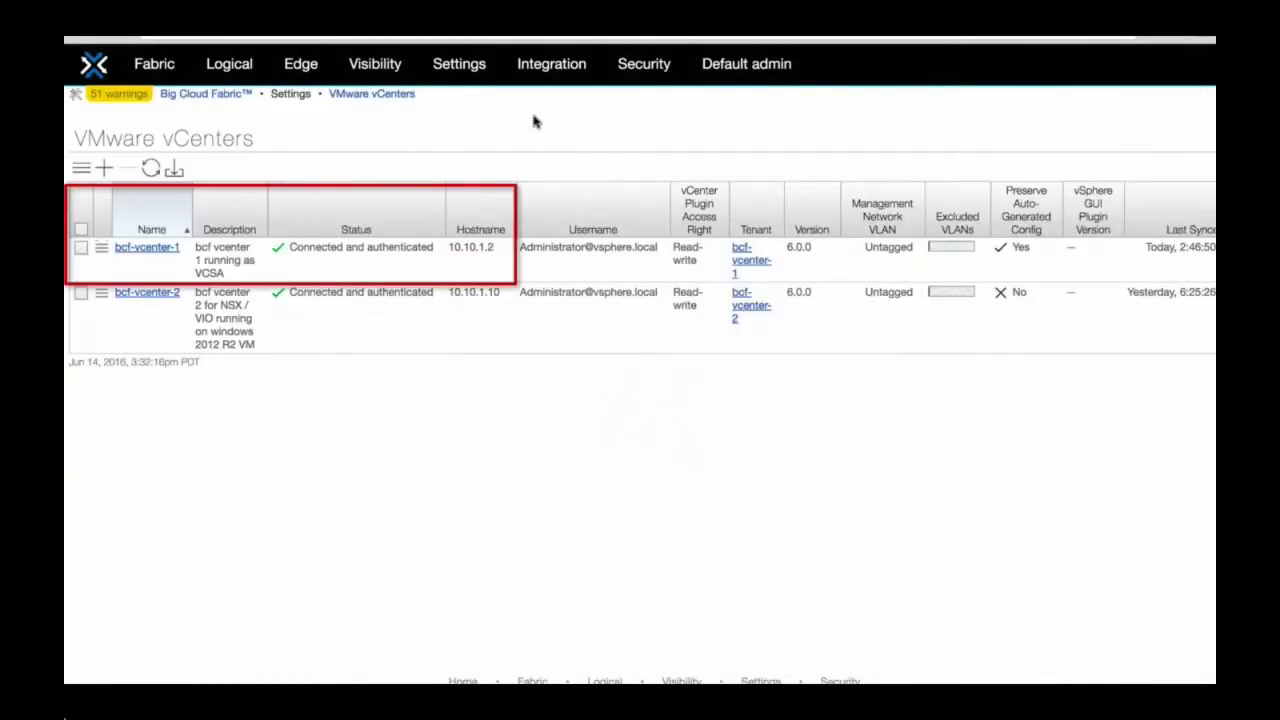
mouse_move(154, 63)
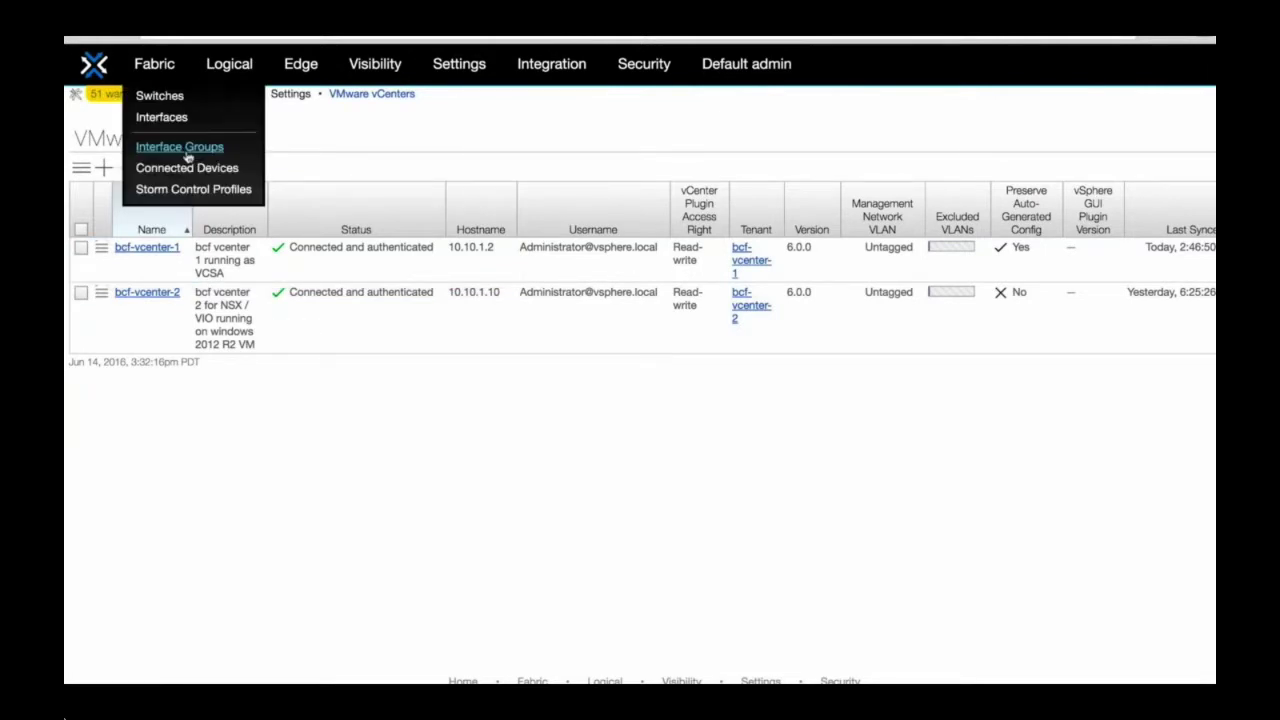
click(187, 156)
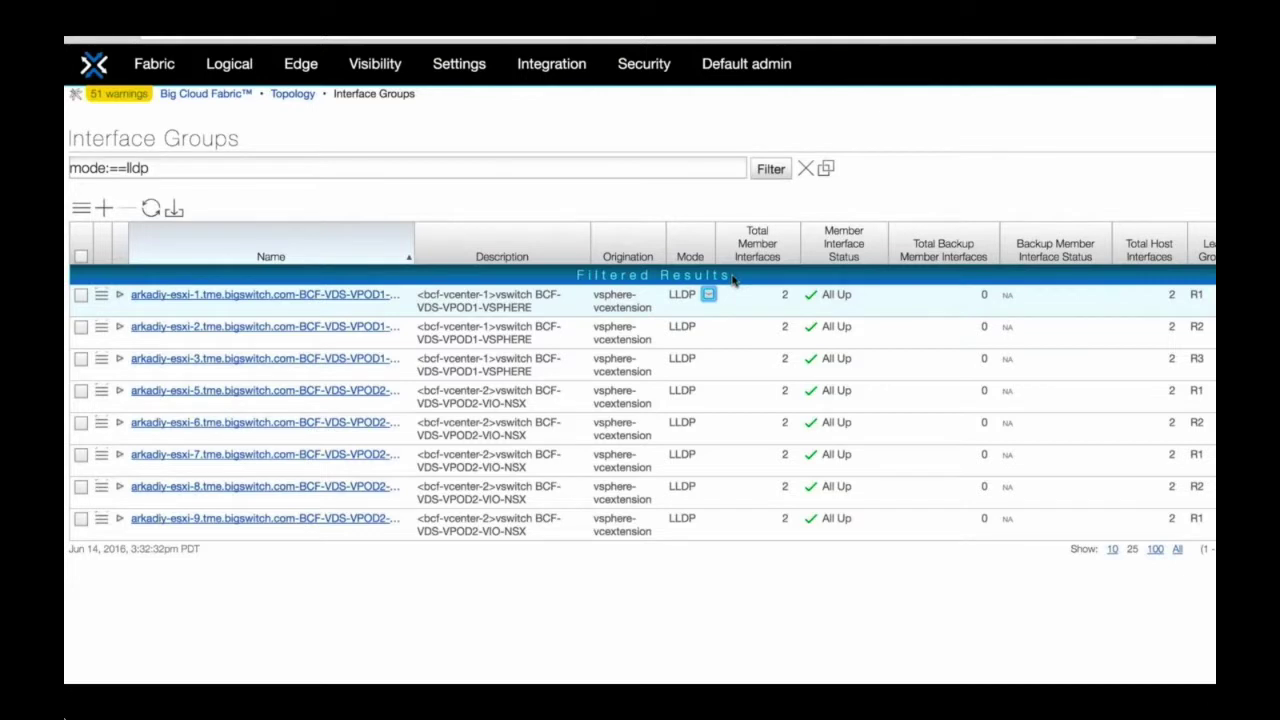
- Open the controller's logical segments, and view the fabric topology of BCF pod 10.10.1.103 in the vSphere Web Client
click(229, 63)
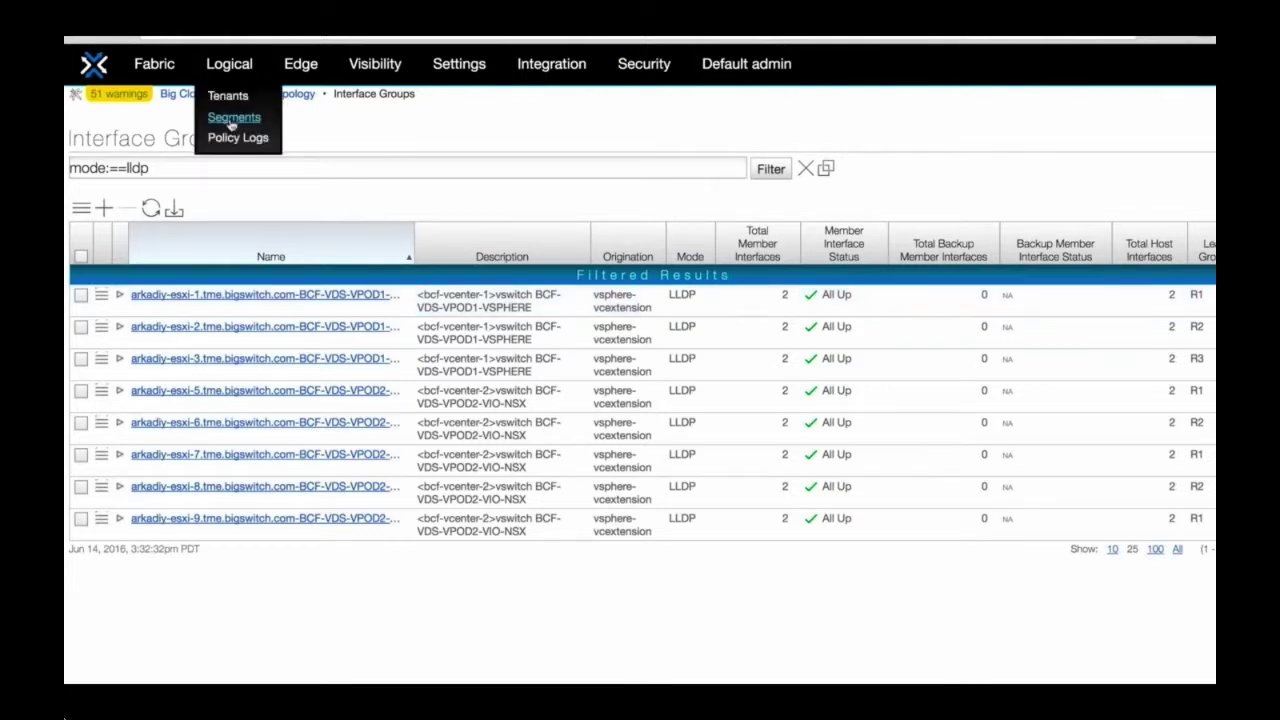
click(233, 118)
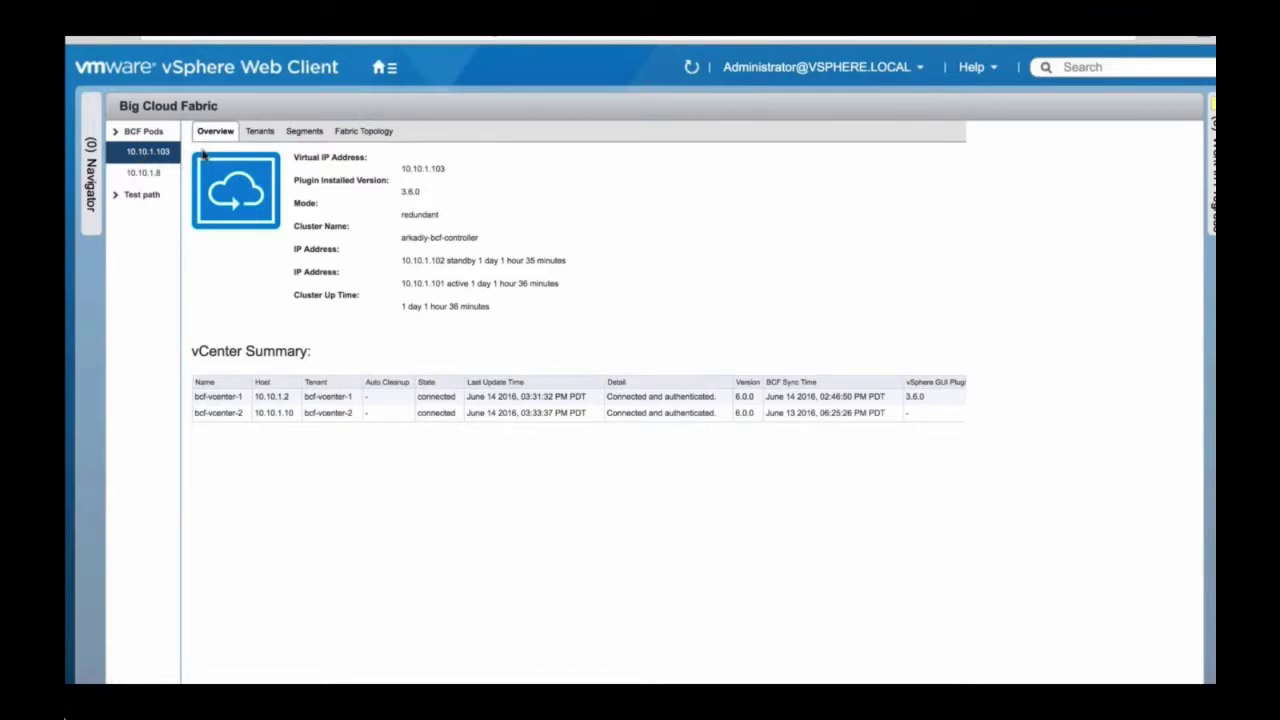
click(364, 132)
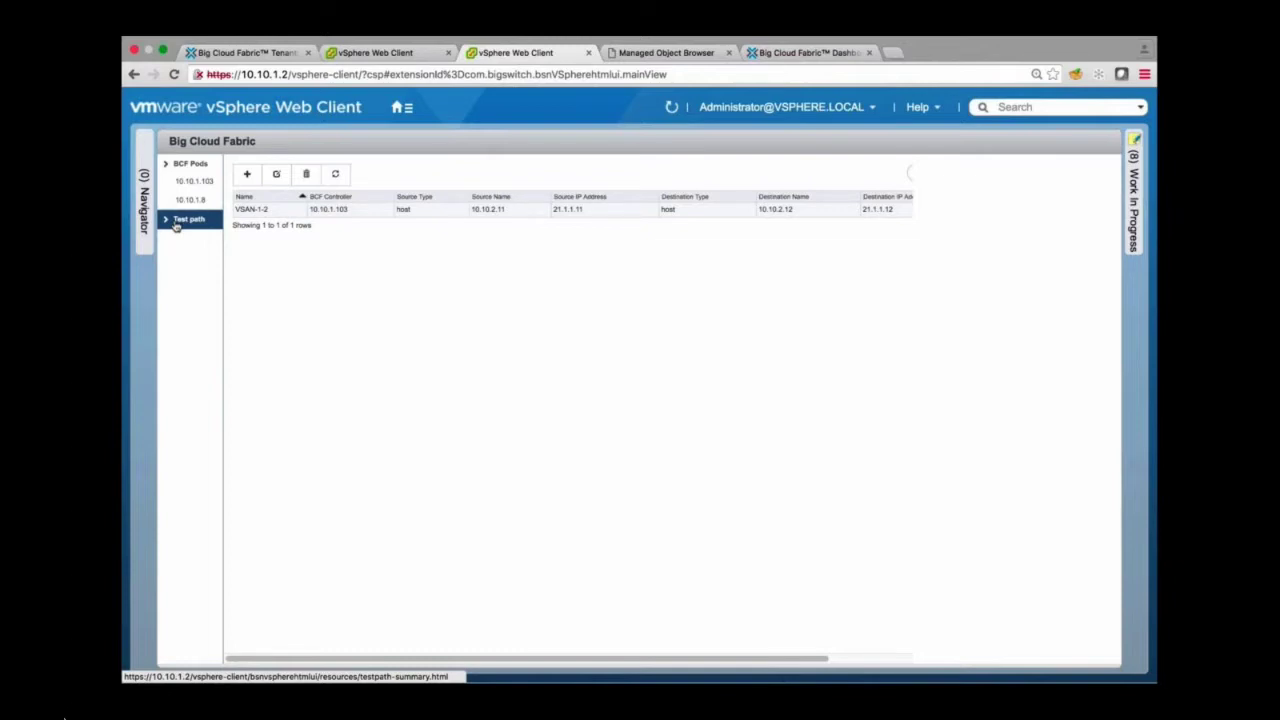
- Add a new test path and set its source to ESXi host 10.10.2.11 with VMkernel adapter vmk2, filtering the hosts by 21.1.1
mouse_move(97, 674)
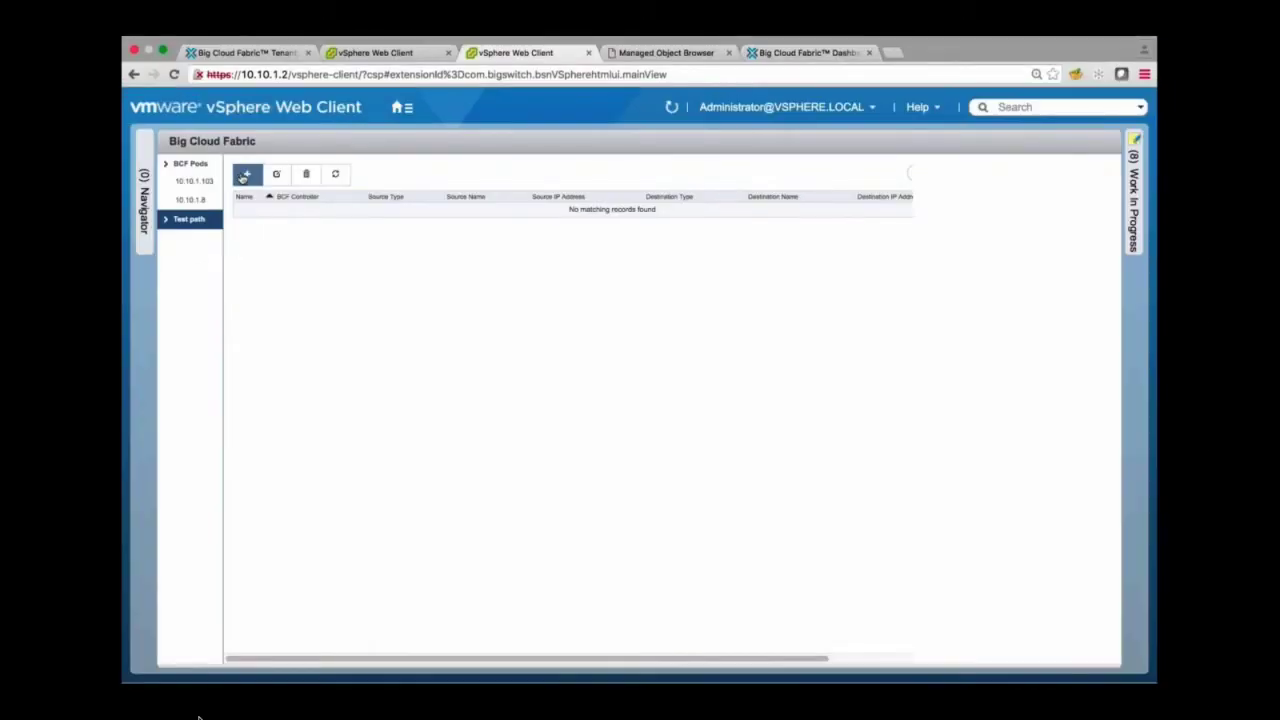
click(245, 176)
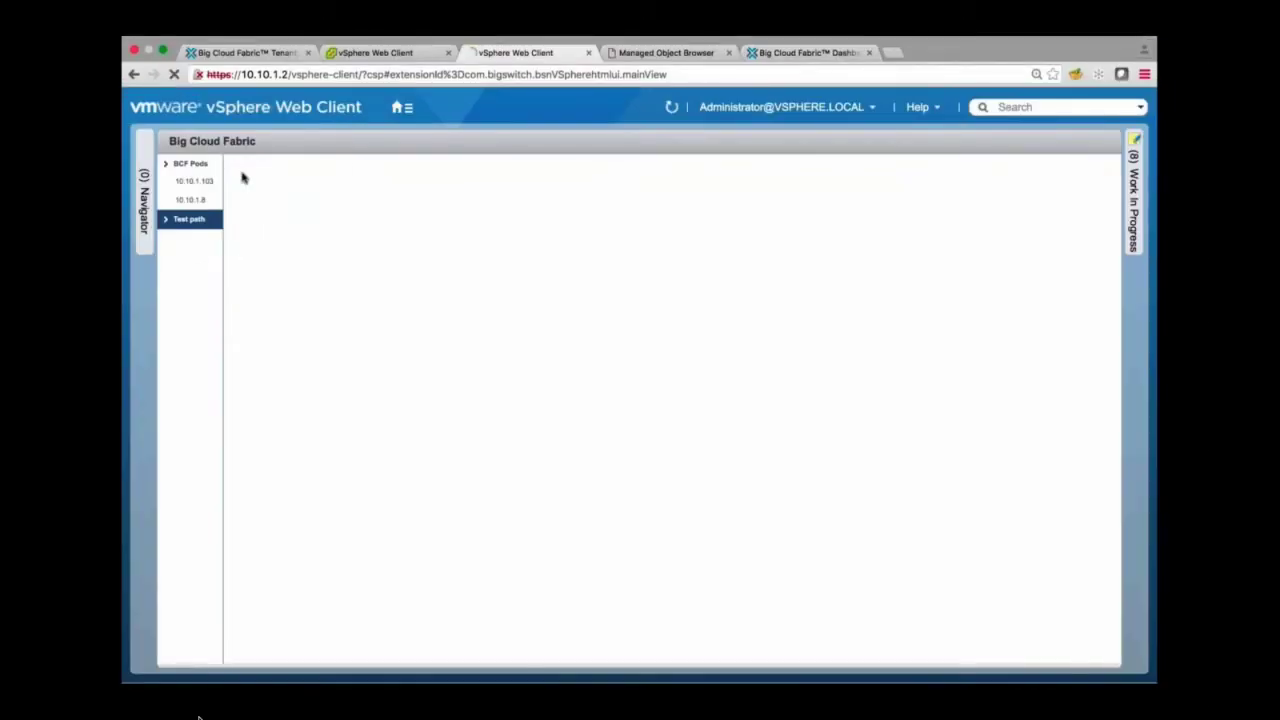
click(247, 328)
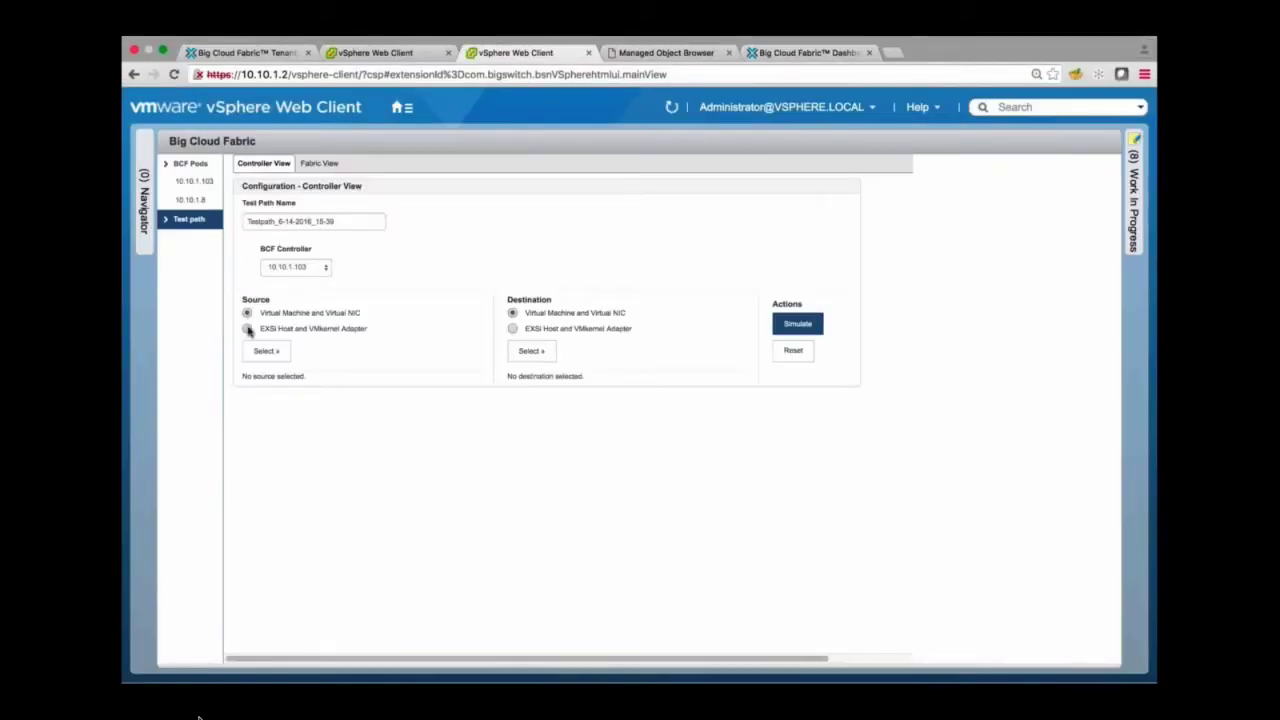
click(262, 350)
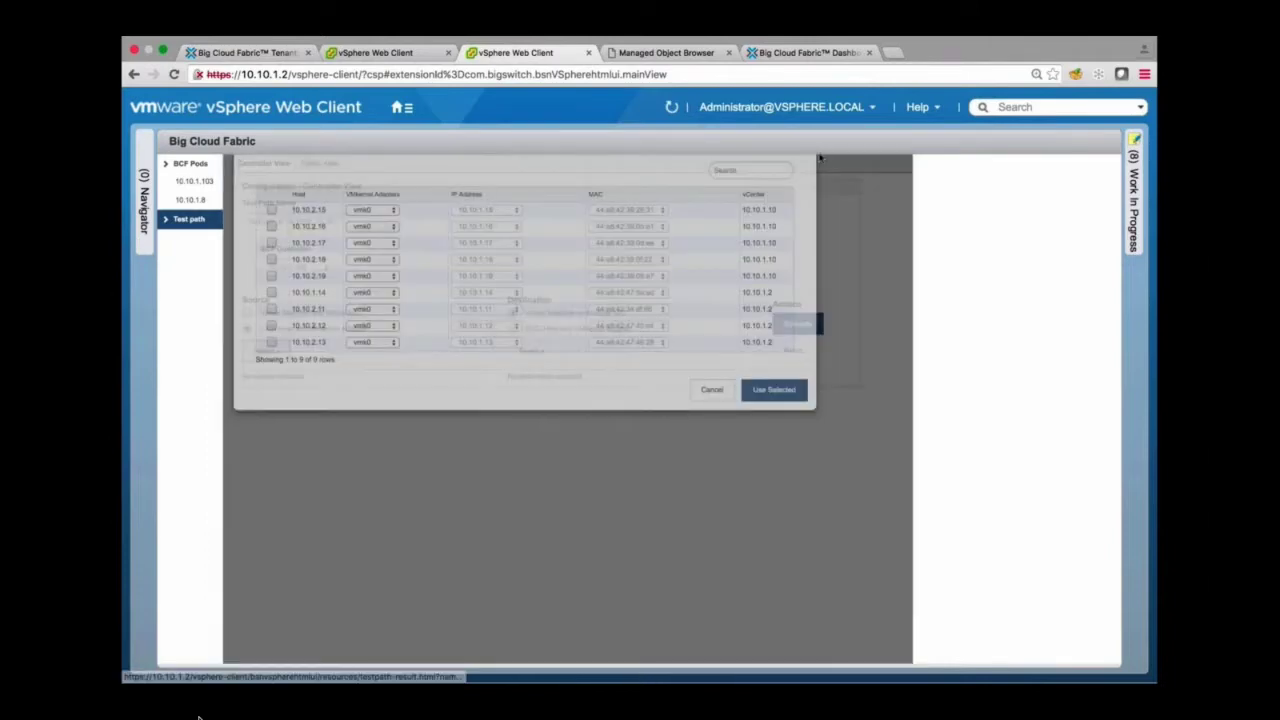
click(766, 197)
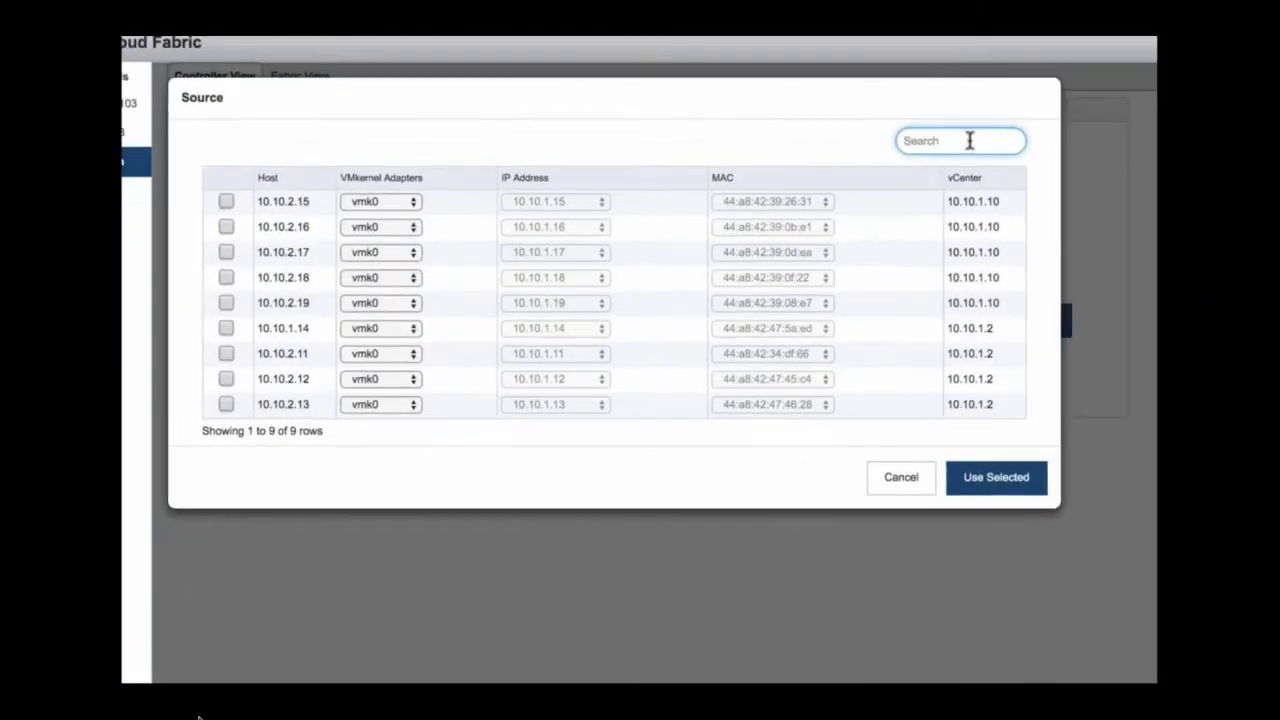
text(21.1.1.)
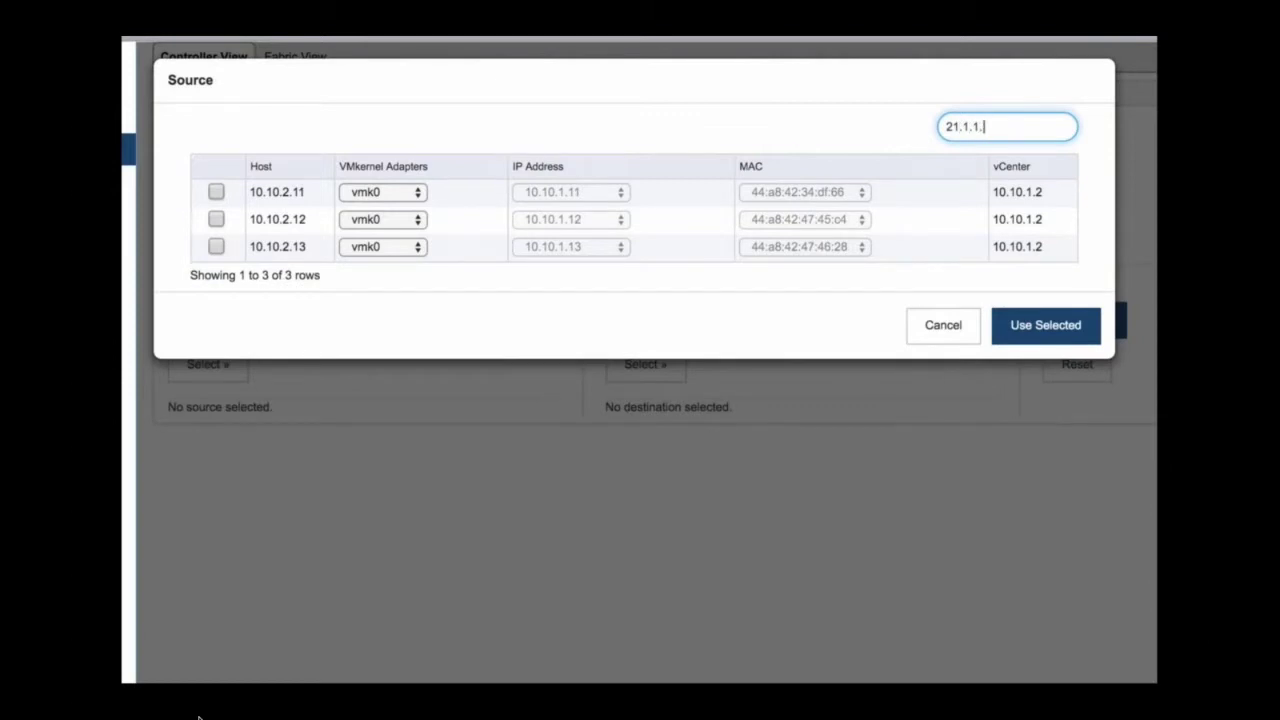
click(216, 192)
click(408, 190)
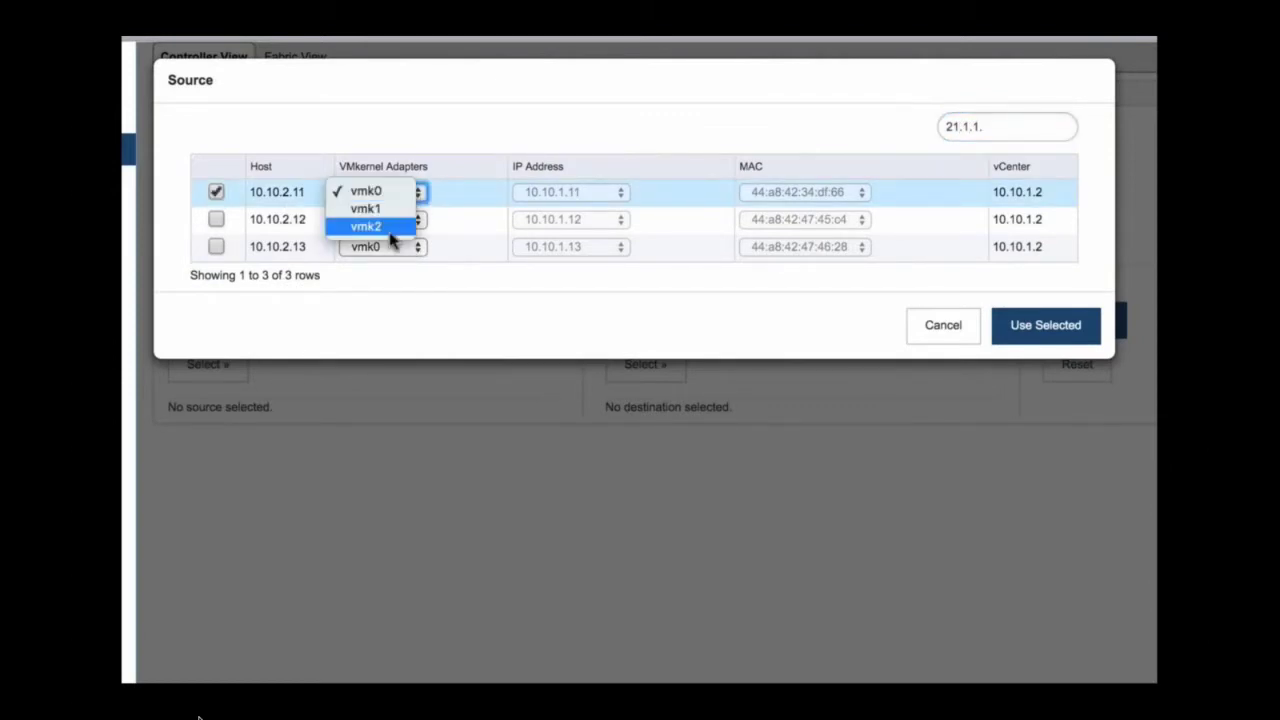
click(385, 227)
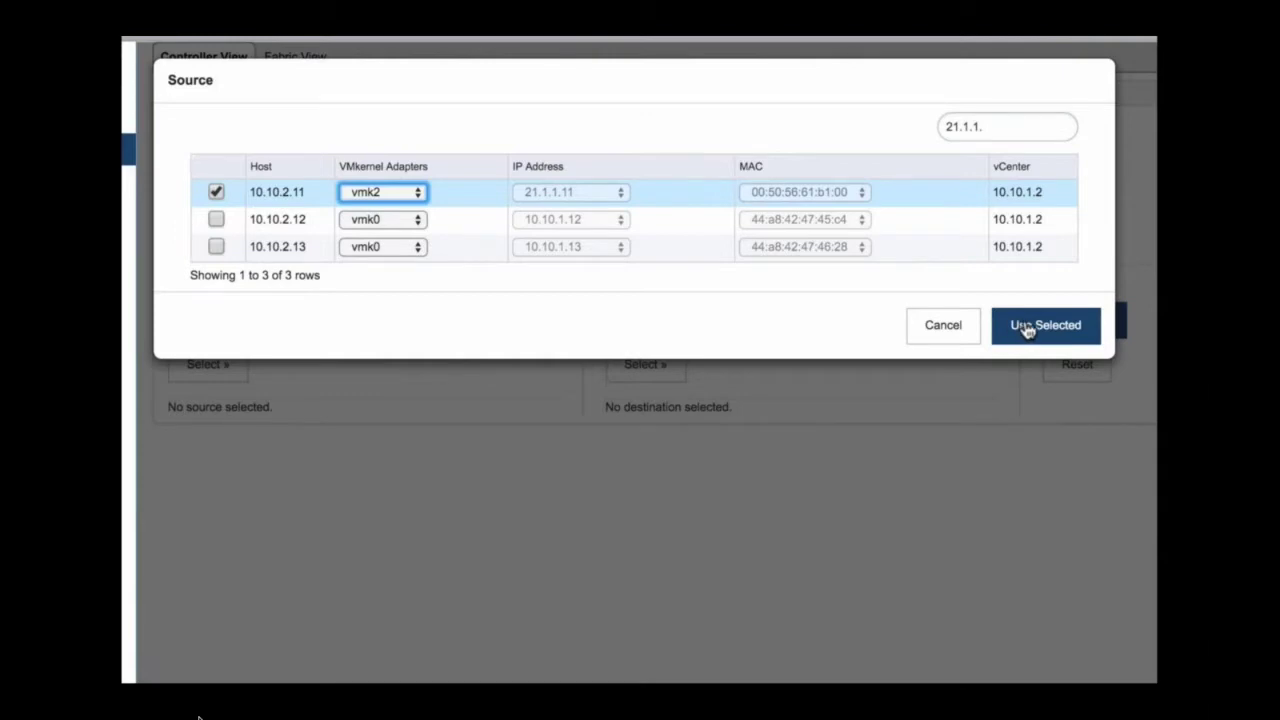
click(1027, 329)
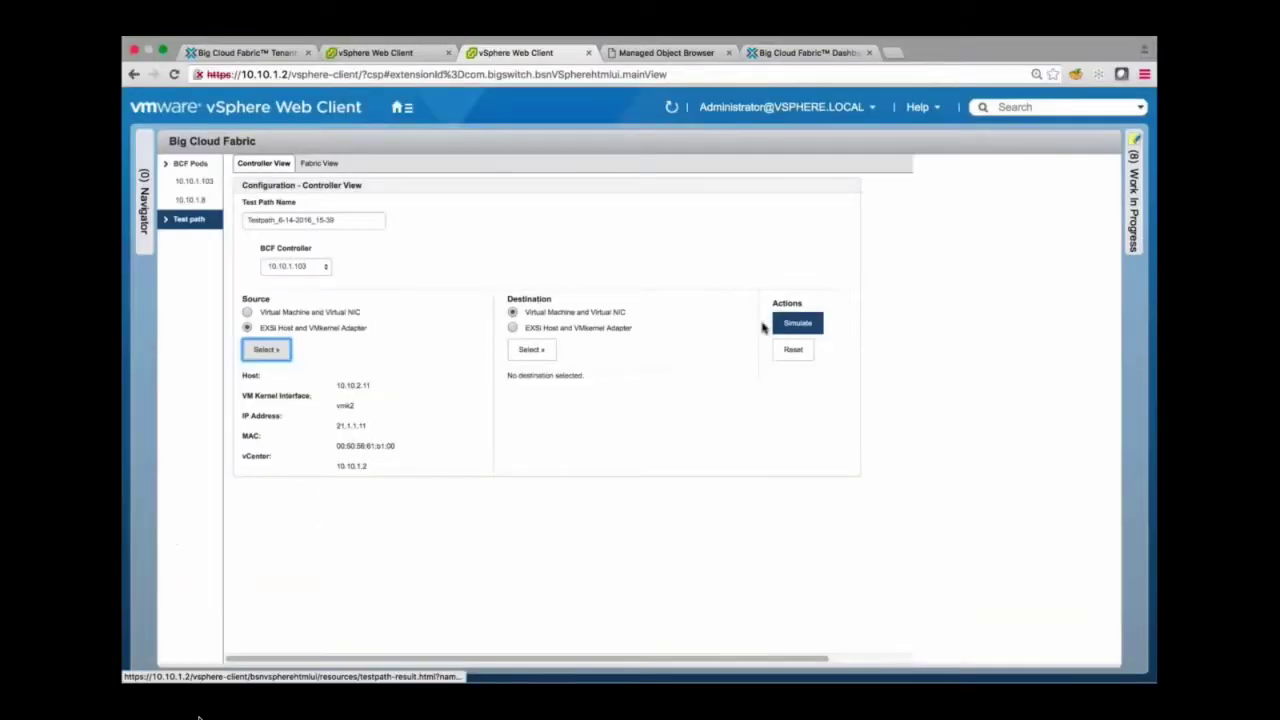
- Set the test path's destination to ESXi host 10.10.2.12 with VMkernel adapter vmk2
click(512, 327)
click(531, 349)
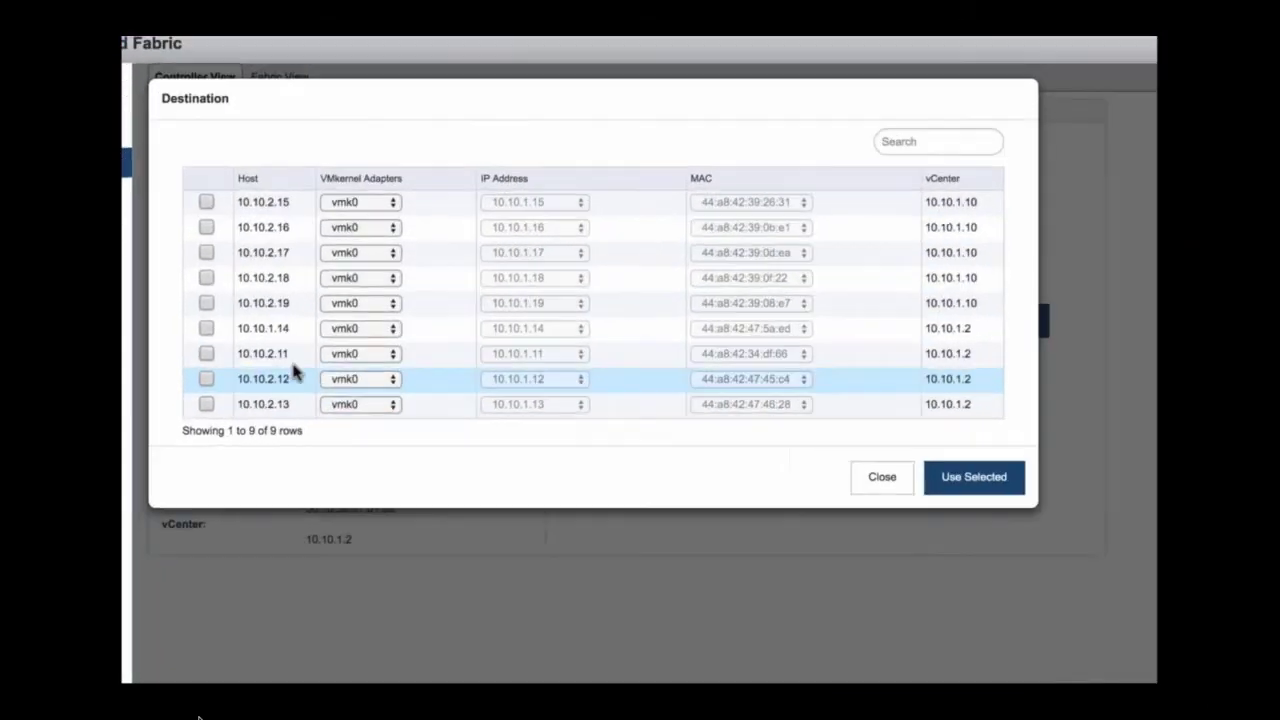
click(191, 383)
click(337, 390)
click(383, 427)
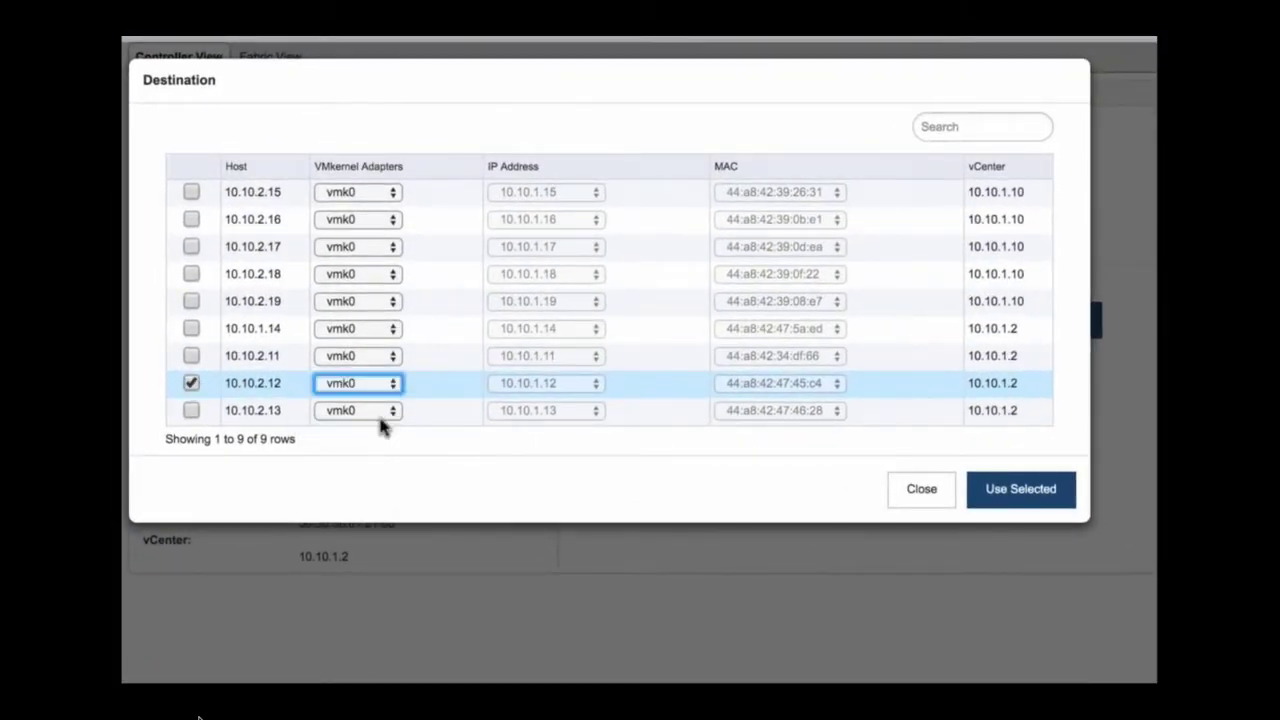
click(1020, 497)
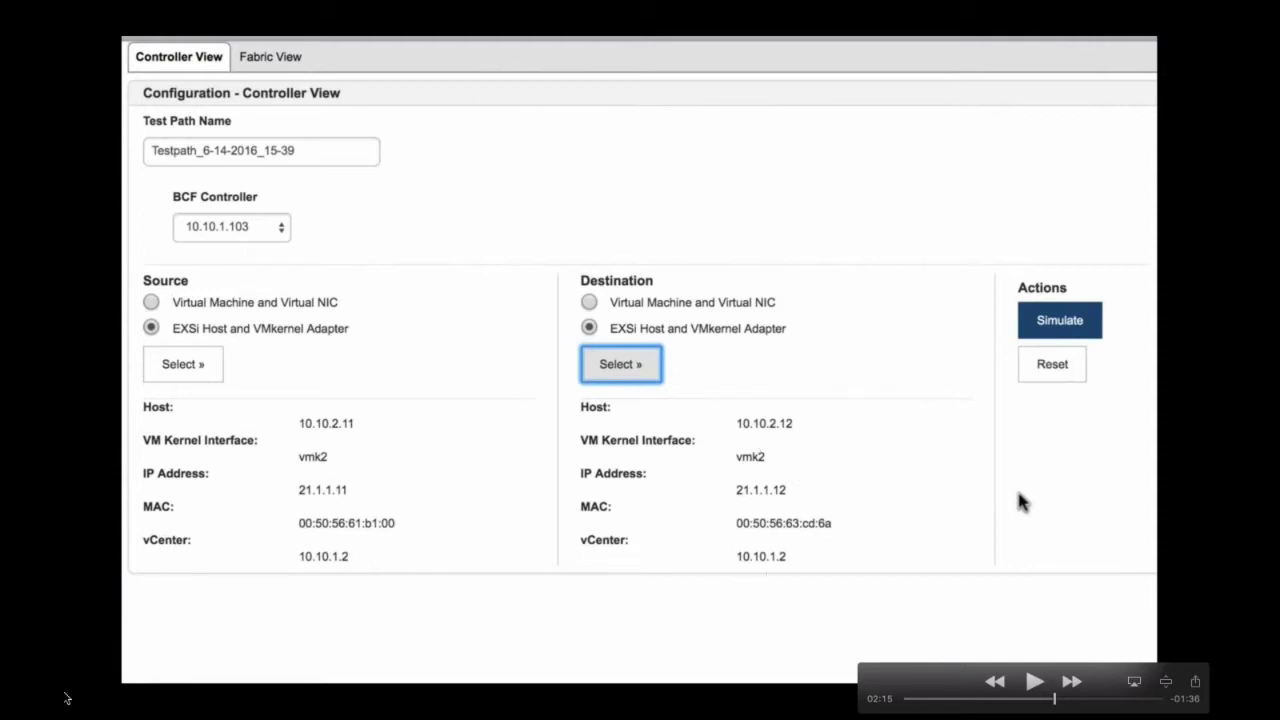
- Simulate the test path in the controller view, examine the logical path between the two hosts, and open the fabric view
mouse_move(66, 697)
key(space)
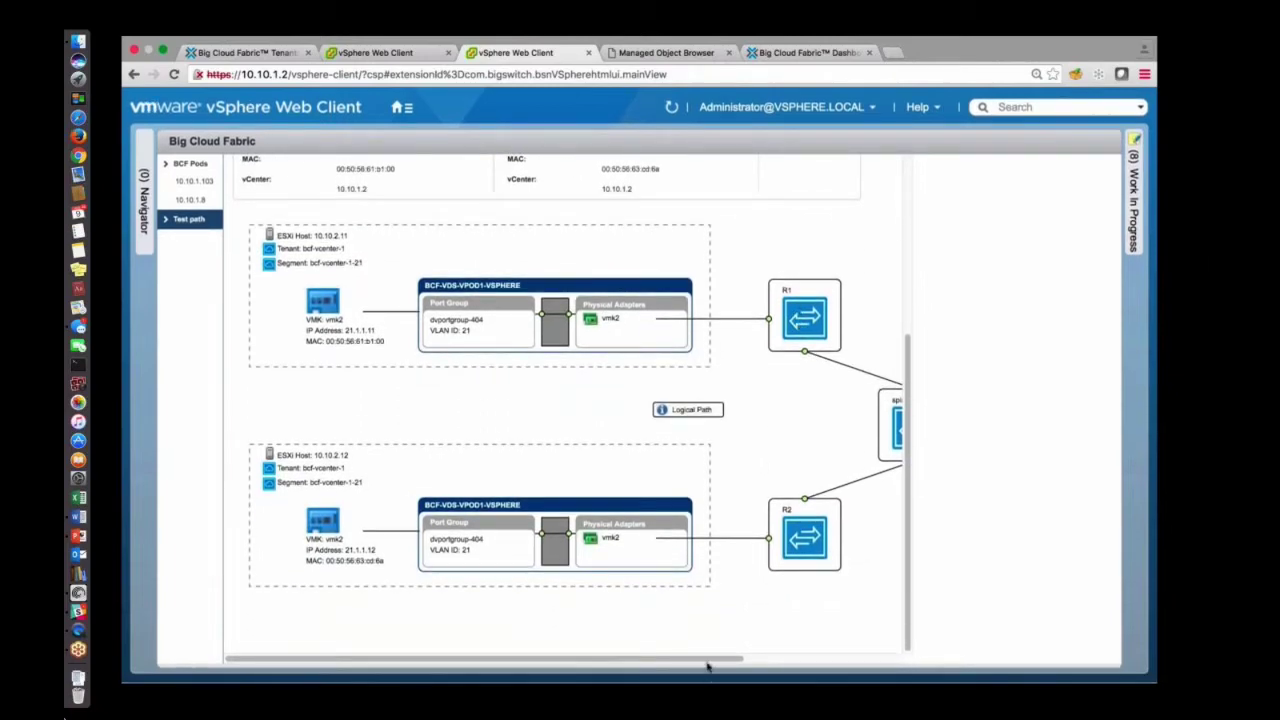
drag(708, 665, 240, 651)
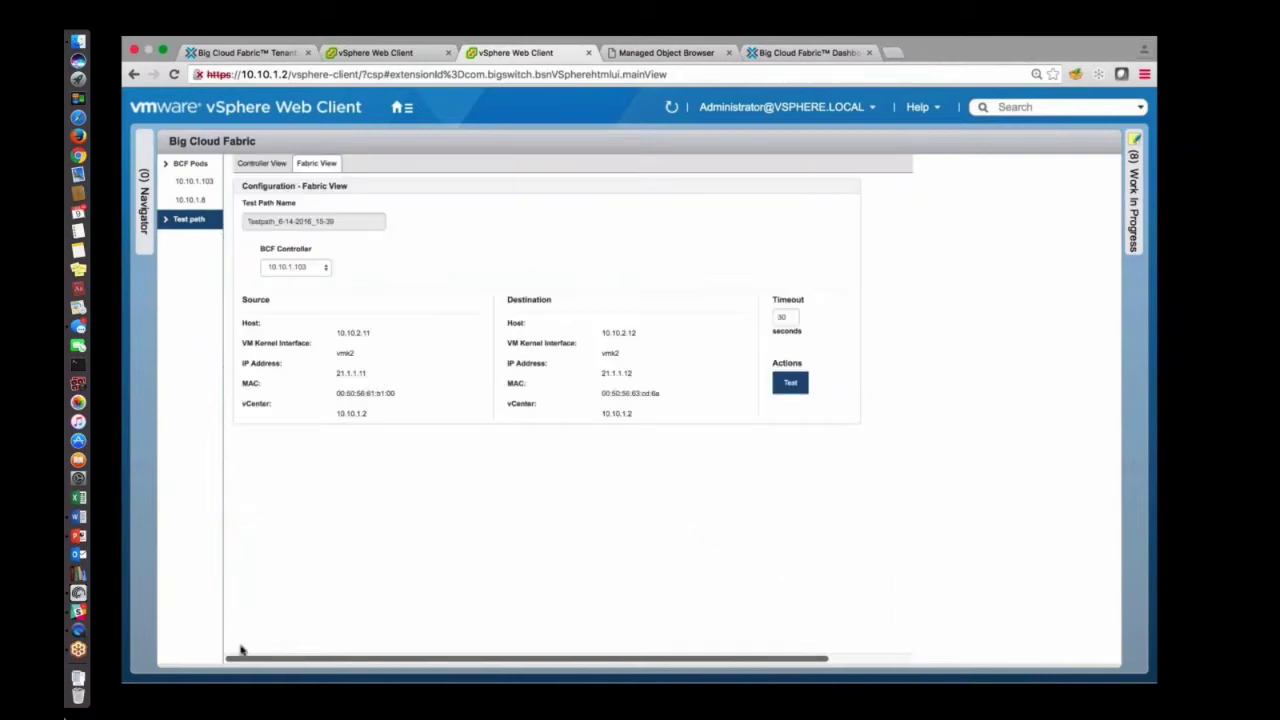
- Run the fabric view test with a 30-second timeout and examine the physical hops between the two ESXi hosts
click(799, 384)
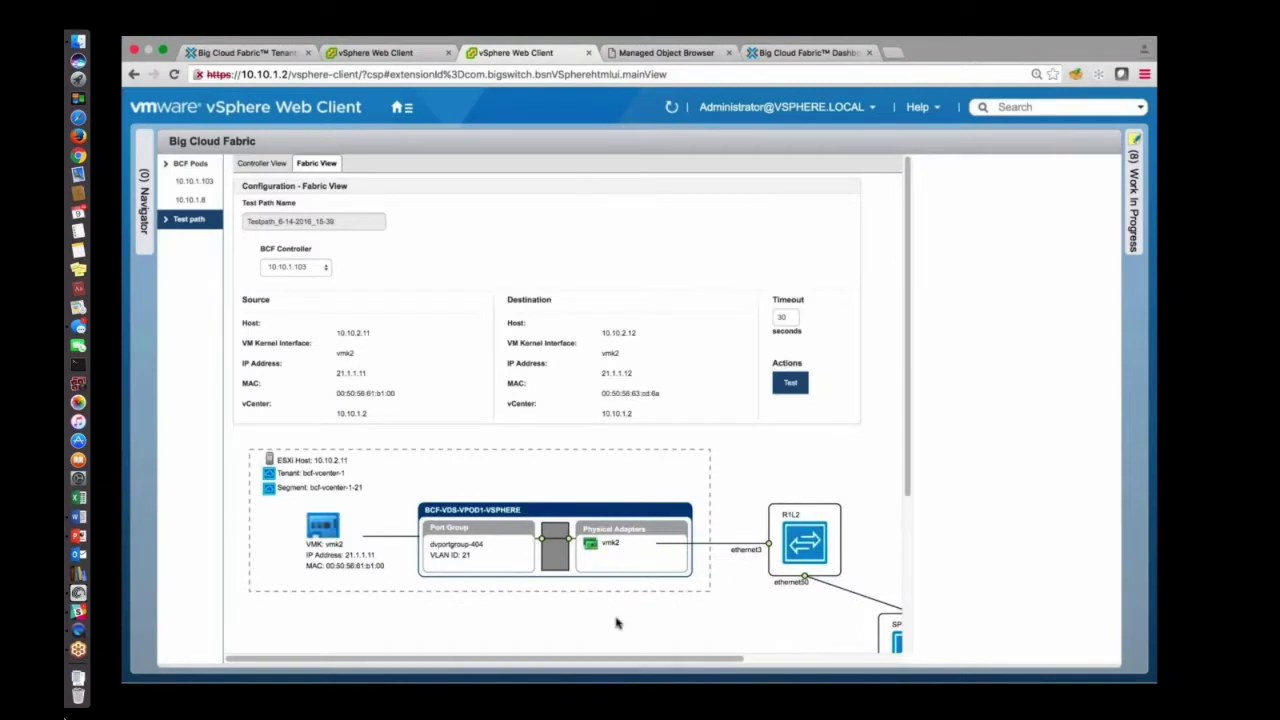
scroll(640, 592, down, 2)
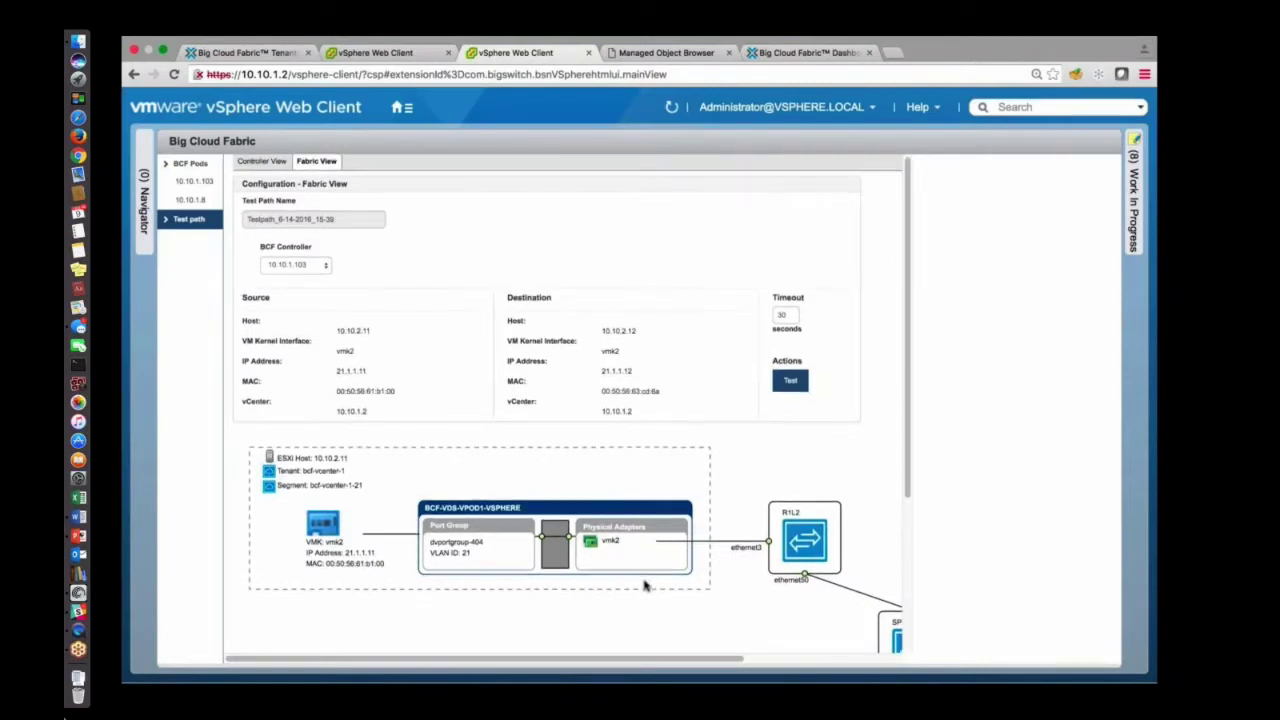
scroll(644, 586, down, 5)
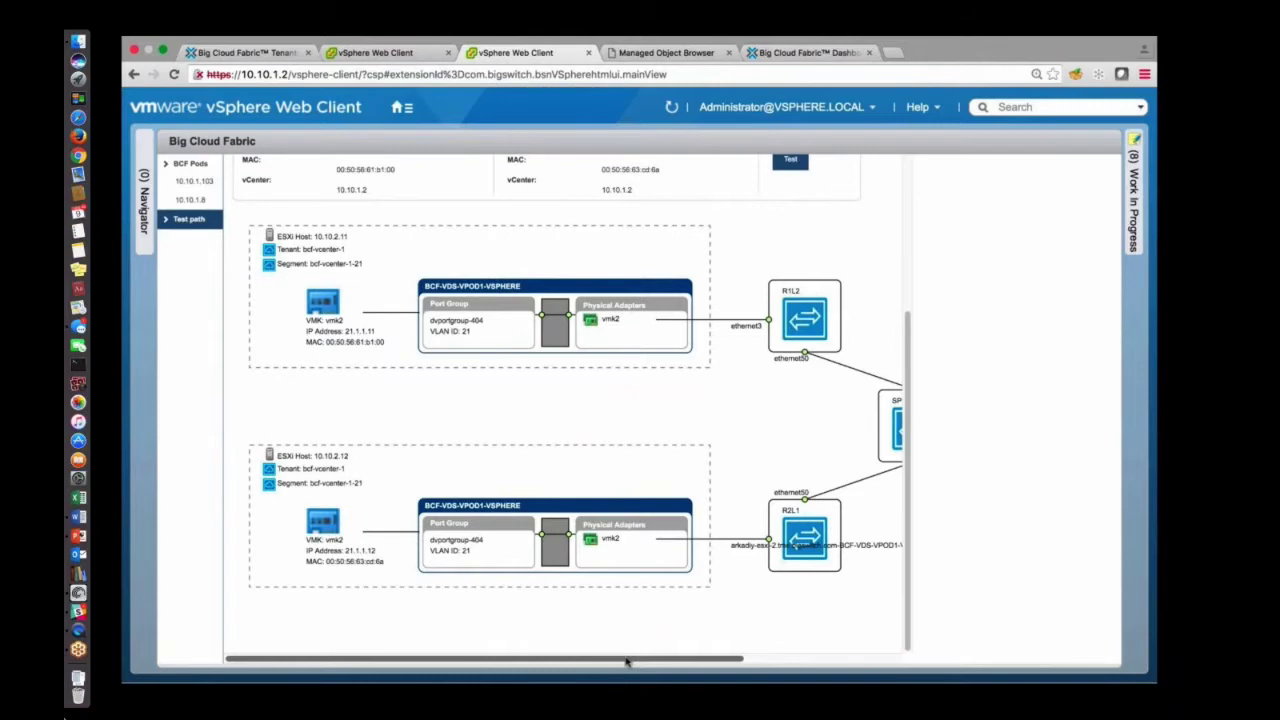
drag(627, 661, 713, 669)
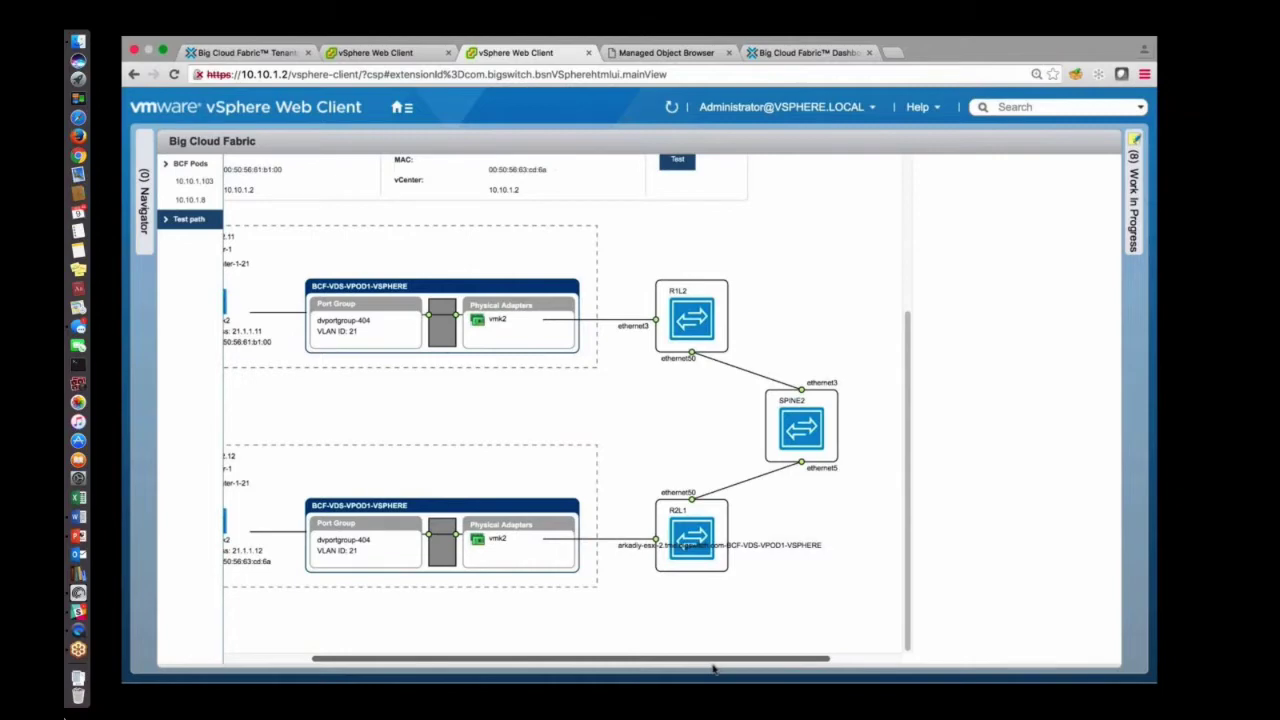